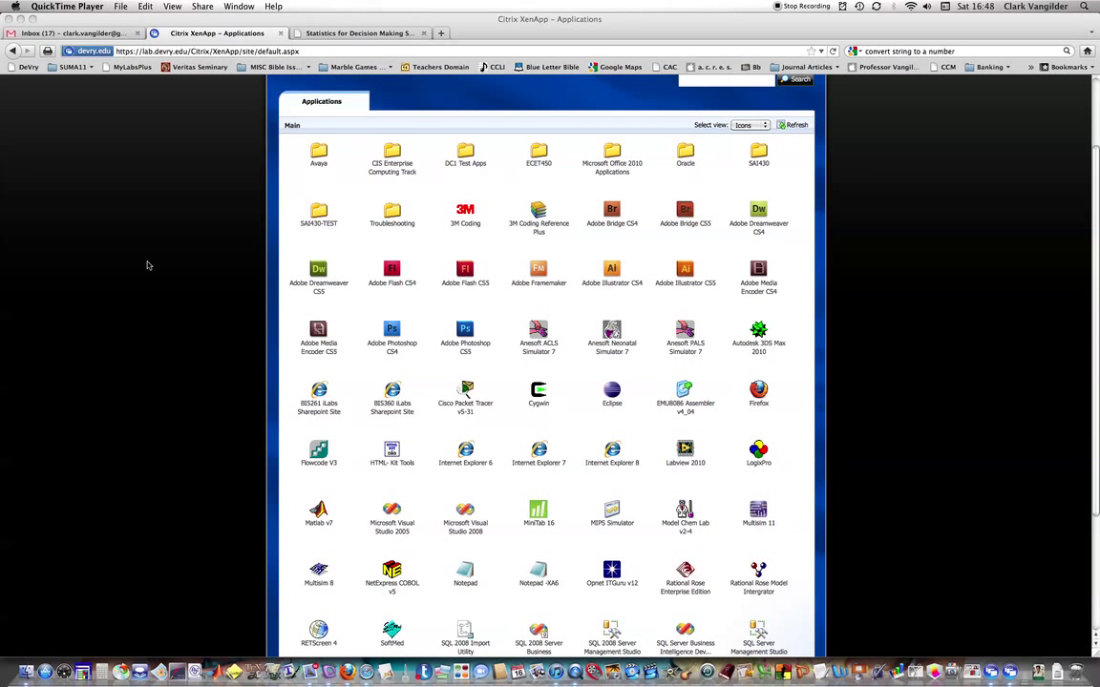
# Launch Windows Explorer through XenApp and bring up its remote window listing the F: drive.
pyautogui.scroll(-5, 151, 271)
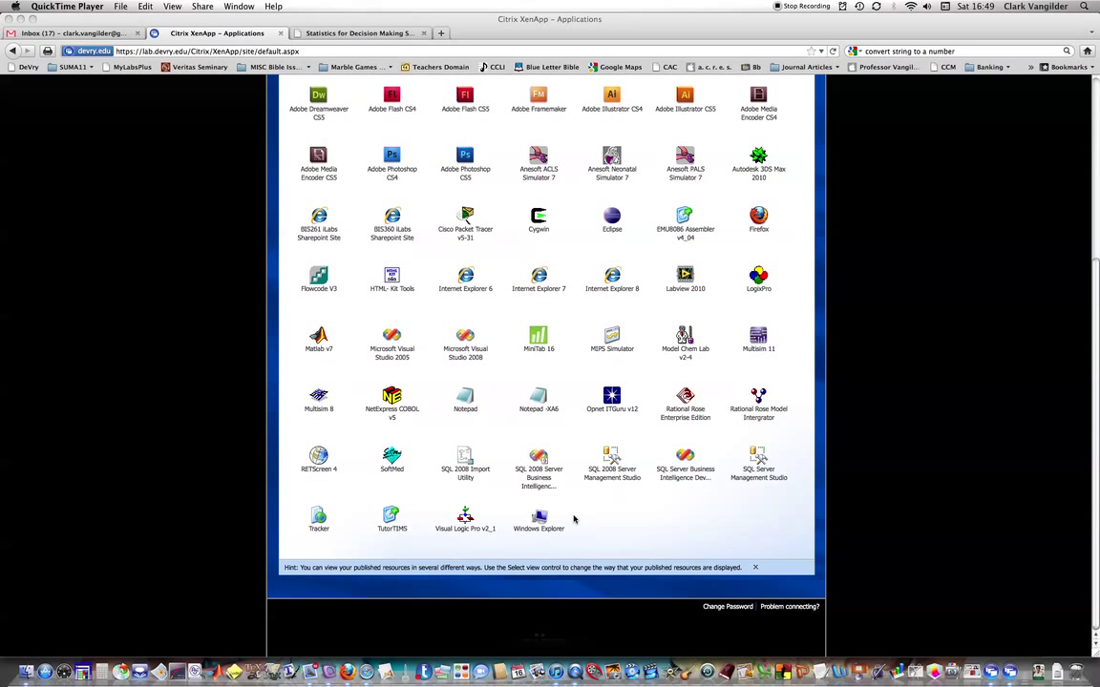
pyautogui.press('super+Tab')
pyautogui.press('super+Tab')
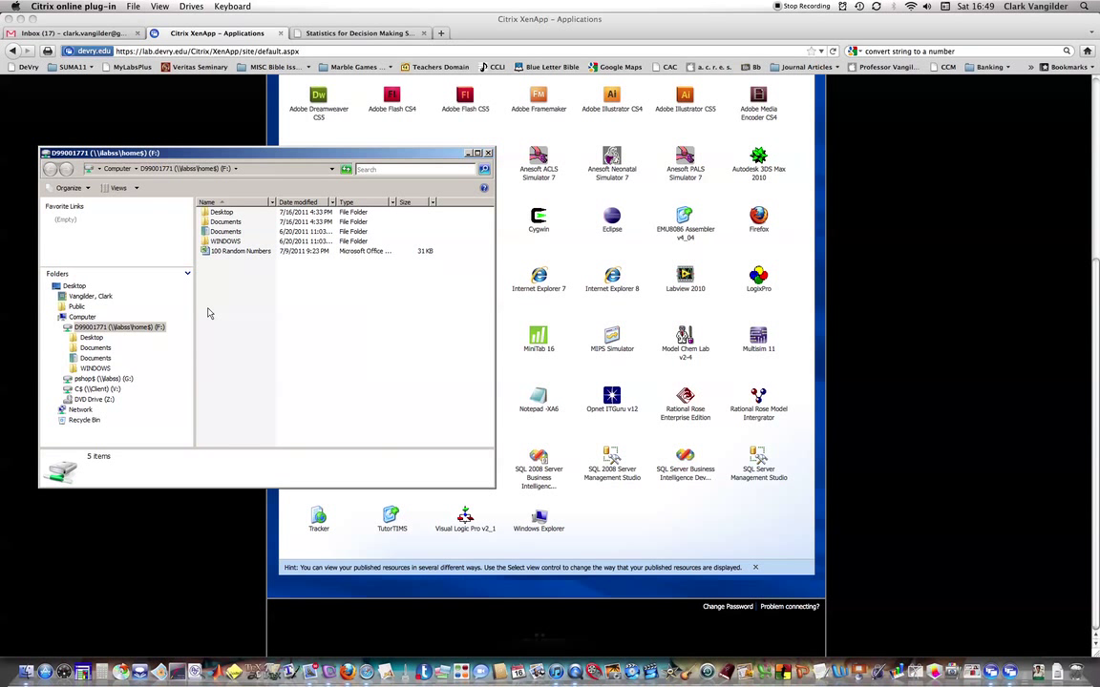
# Copy the Math221 folder from the pshop$ (G:) drive onto the home F: drive.
pyautogui.click(105, 379)
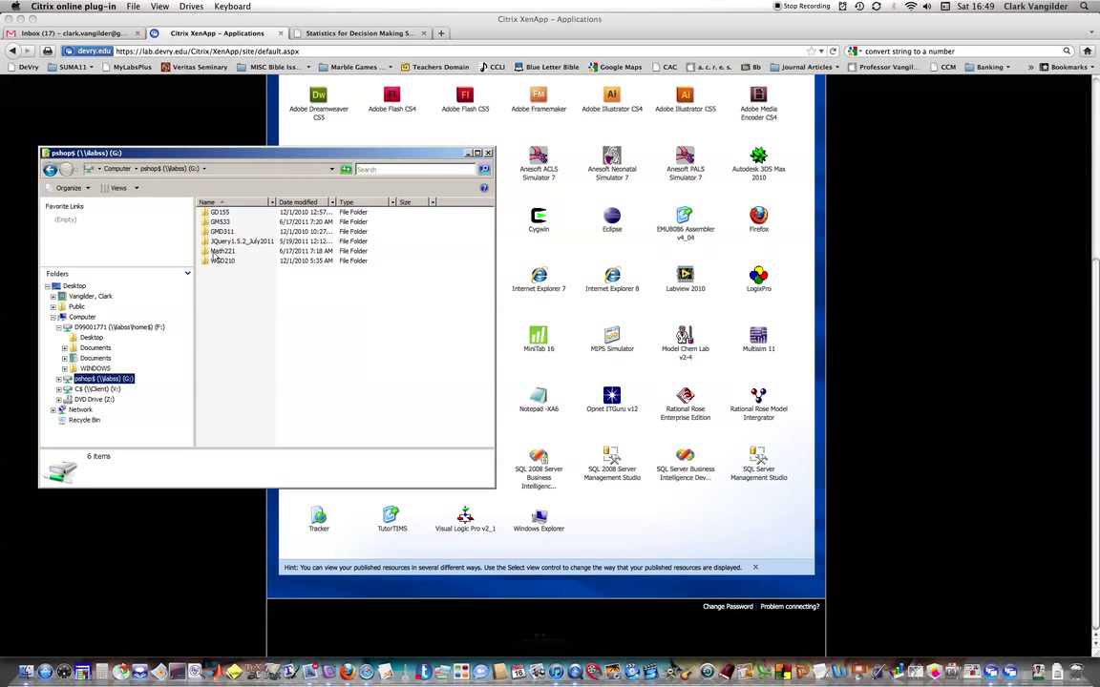
pyautogui.moveTo(209, 250); pyautogui.dragTo(124, 328)
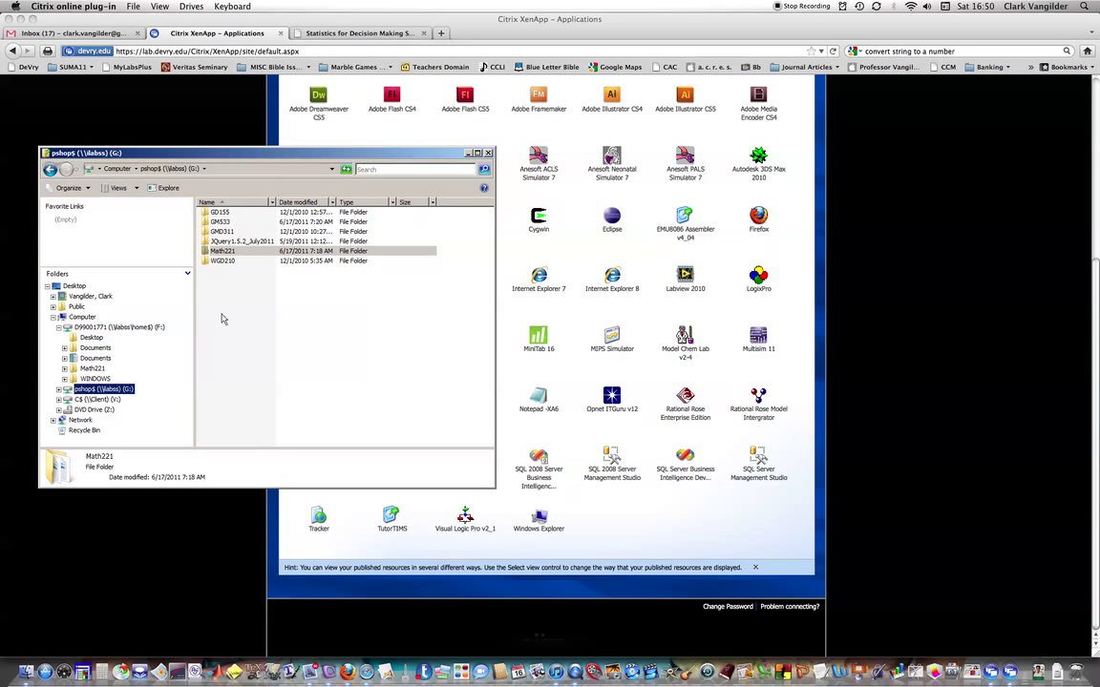
pyautogui.click(113, 328)
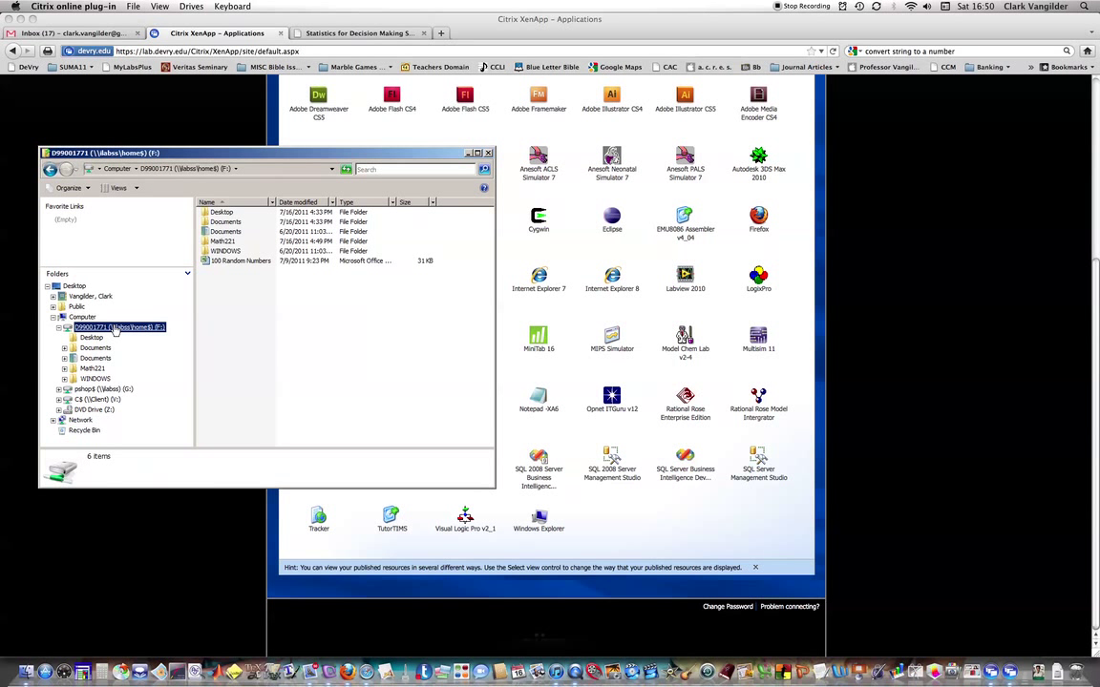
# Open Math221 on F:, re-sort by name, and select the MATH221_W2_Lab document.
pyautogui.doubleClick(204, 242)
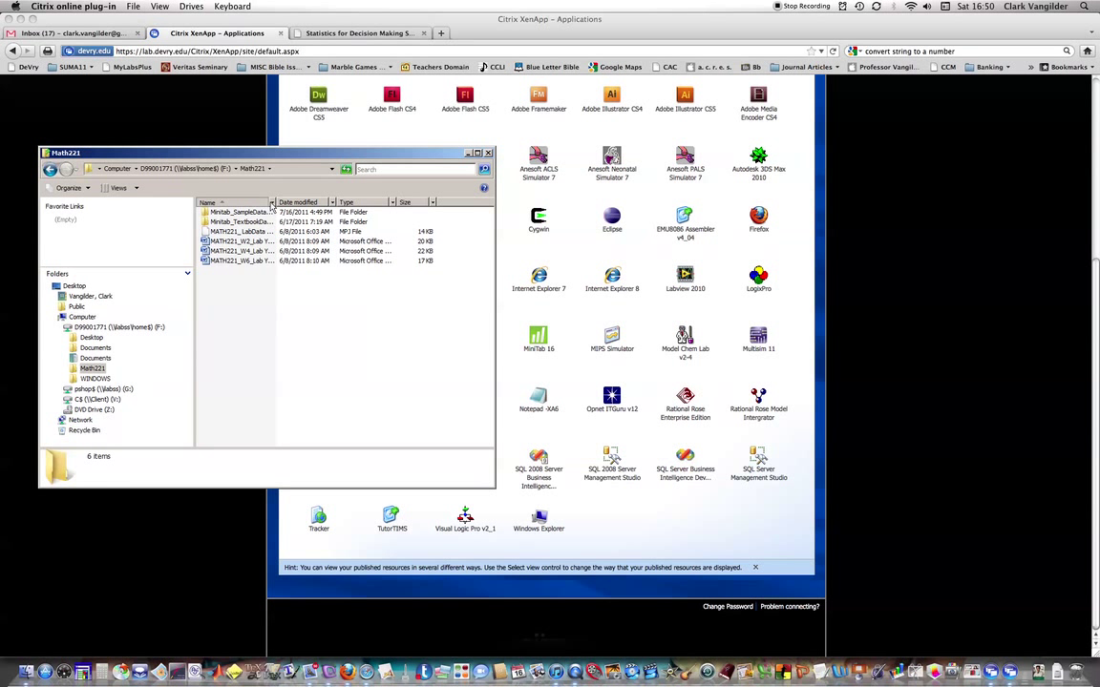
pyautogui.click(247, 201)
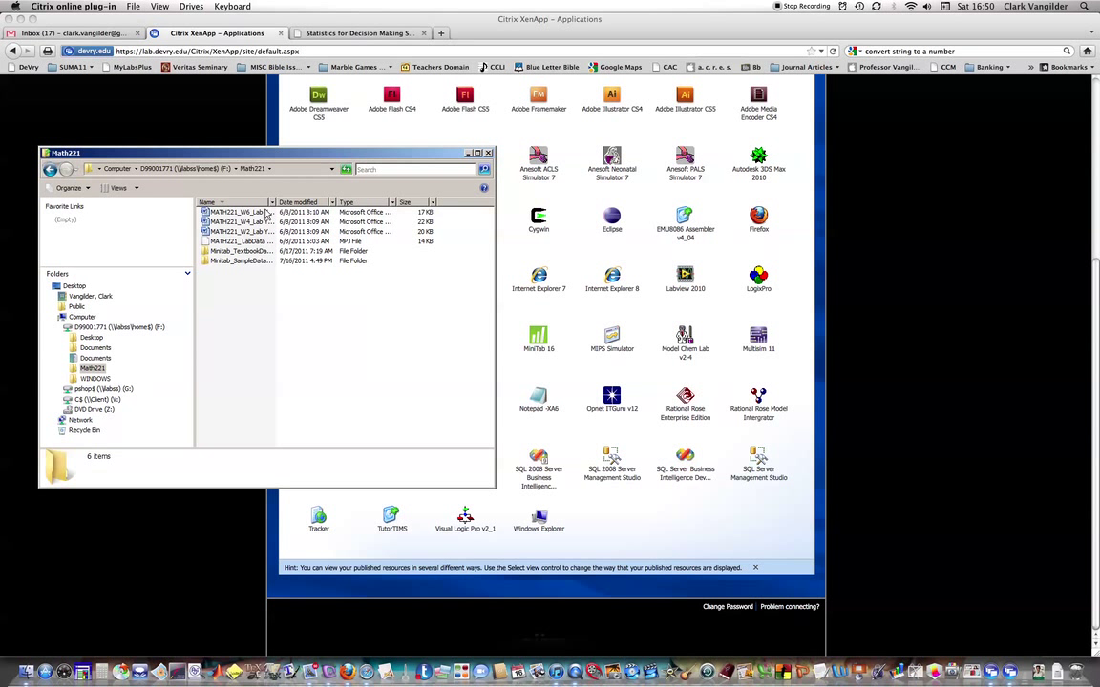
pyautogui.click(246, 203)
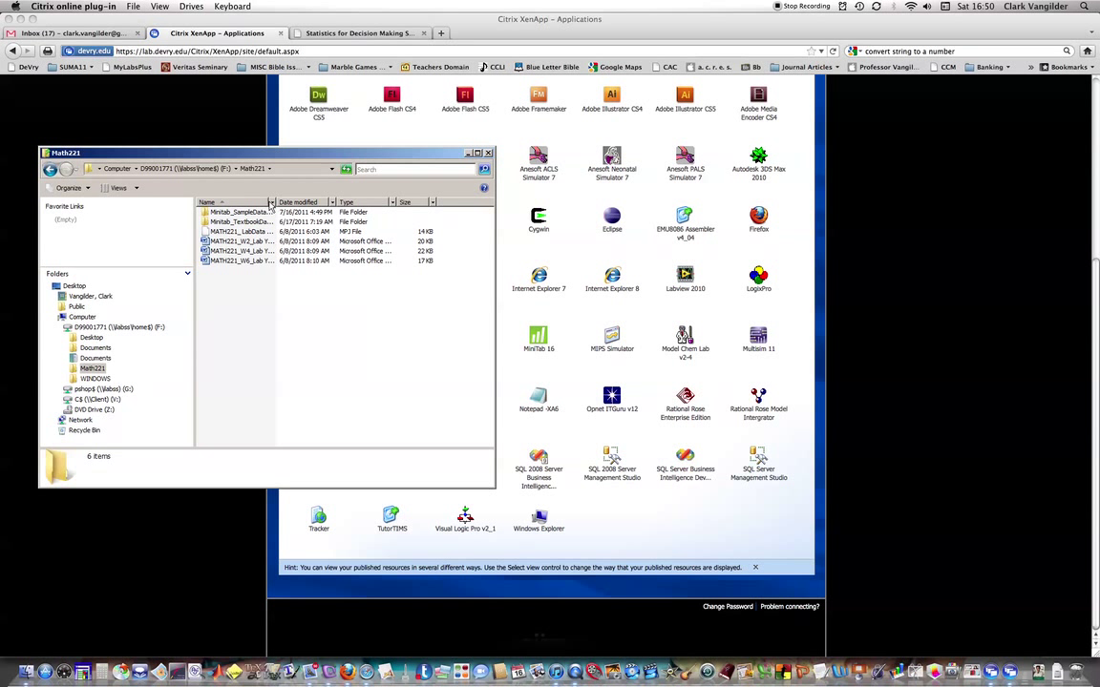
pyautogui.moveTo(247, 201)
pyautogui.mouseDown()
pyautogui.moveTo(300, 208)
pyautogui.moveTo(246, 196)
pyautogui.mouseUp()
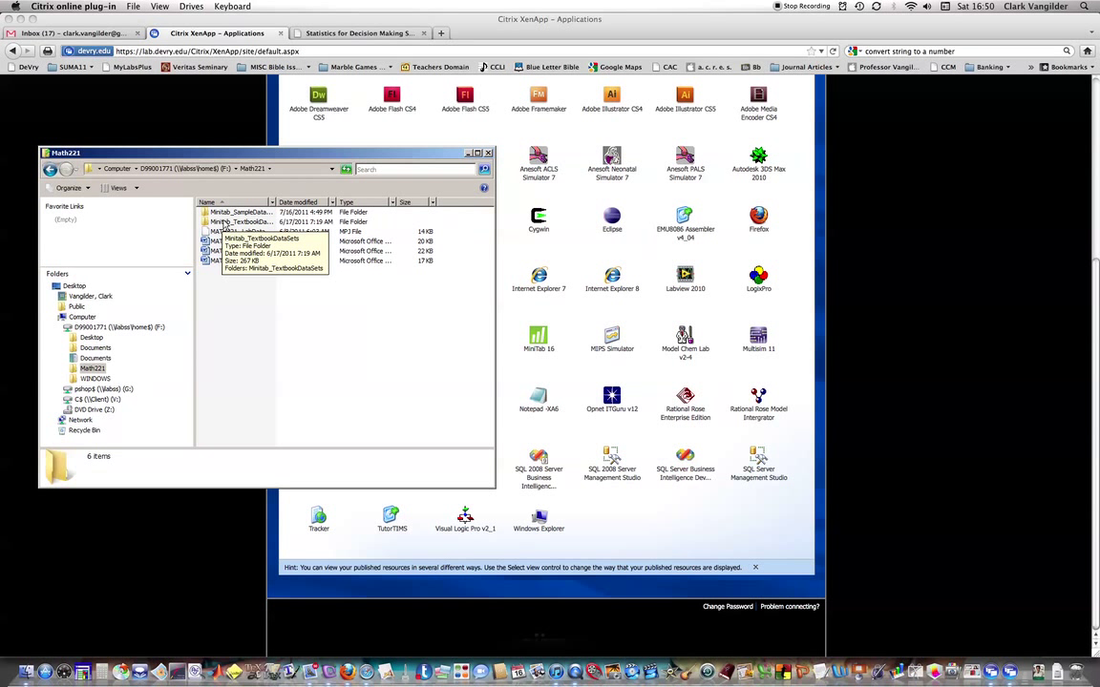
pyautogui.click(206, 245)
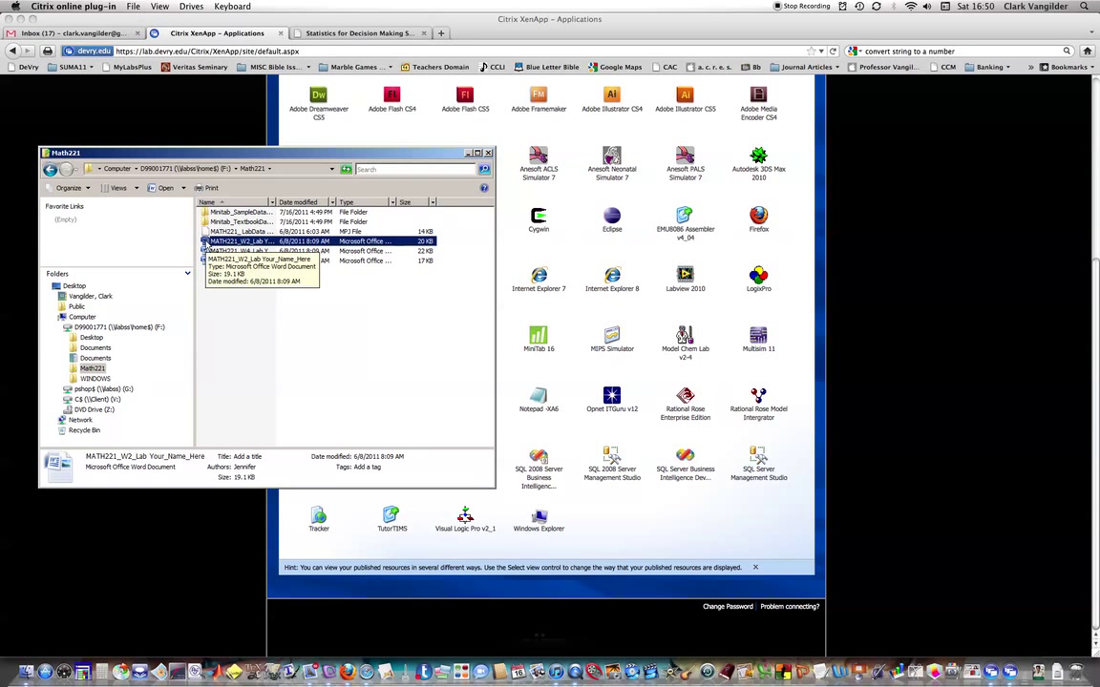
# Open MATH221_W2_Lab in Word, read through the pie chart task, then switch to Minitab.
pyautogui.doubleClick(206, 244)
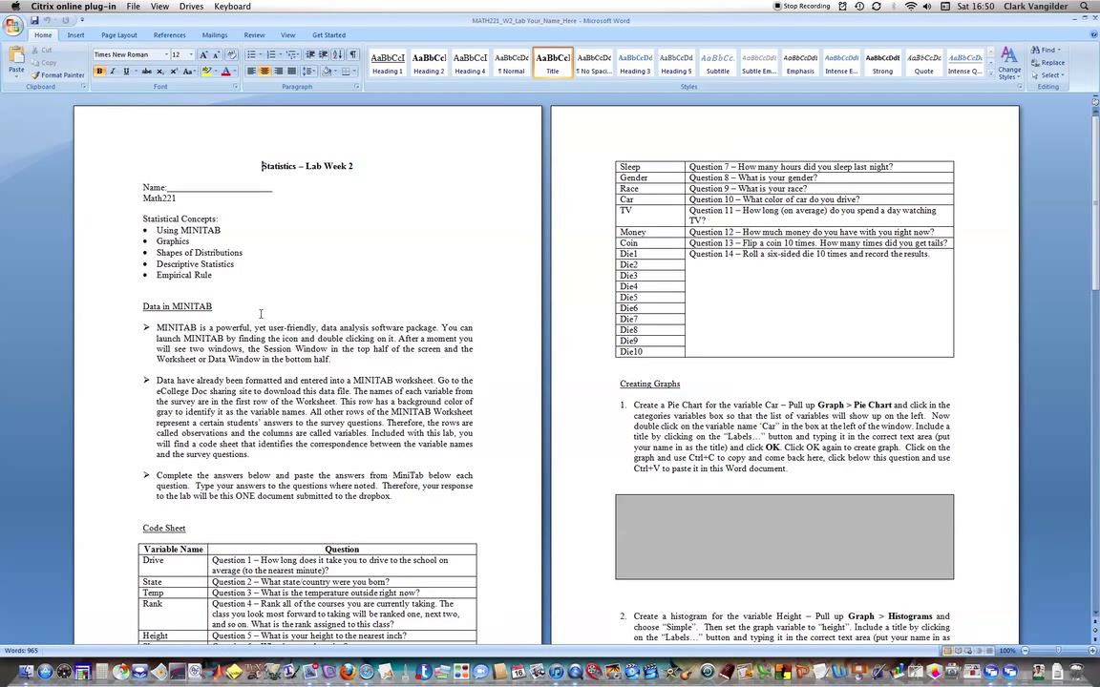
pyautogui.scroll(-3, 260, 313)
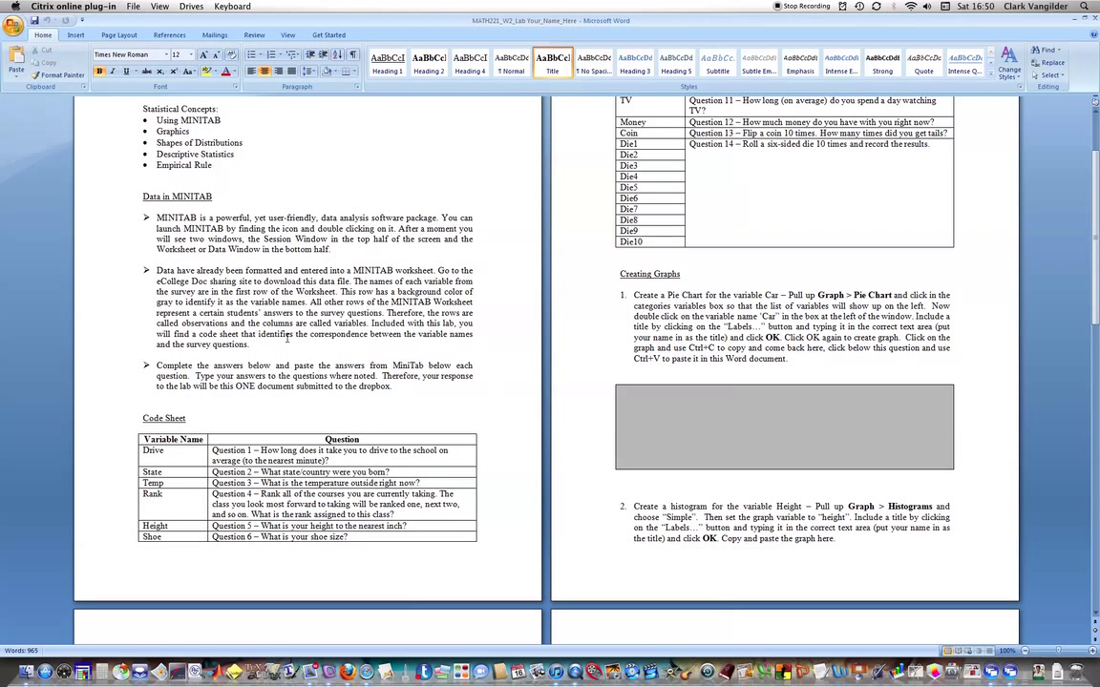
pyautogui.scroll(3, 286, 338)
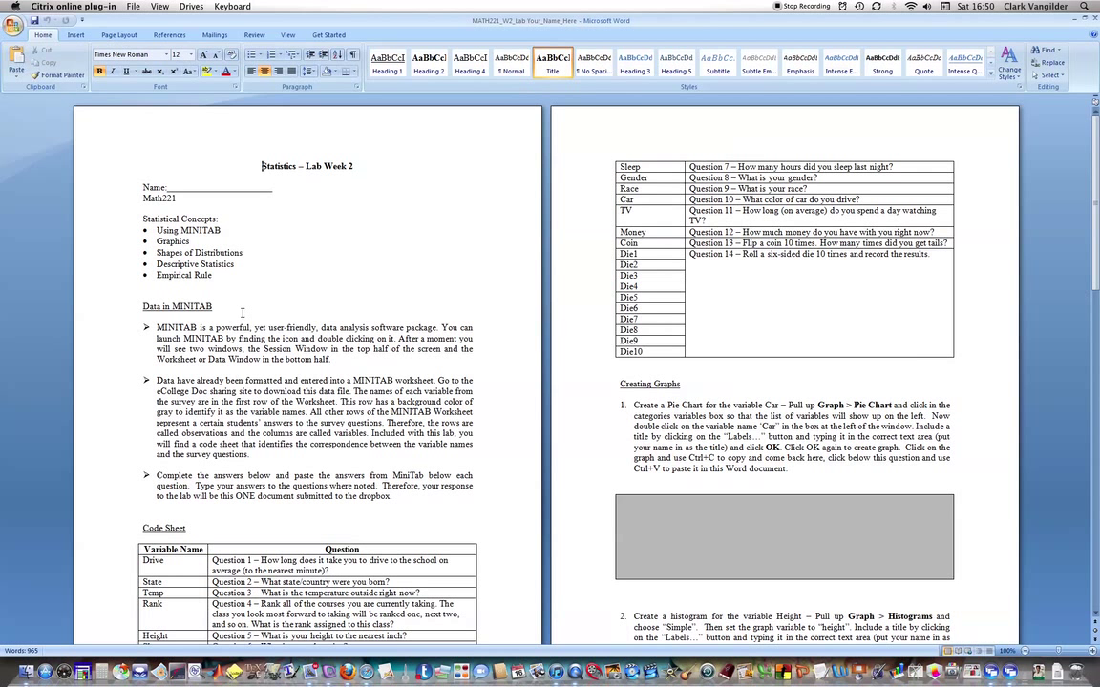
pyautogui.press('super+Tab')
pyautogui.press('super+Tab')
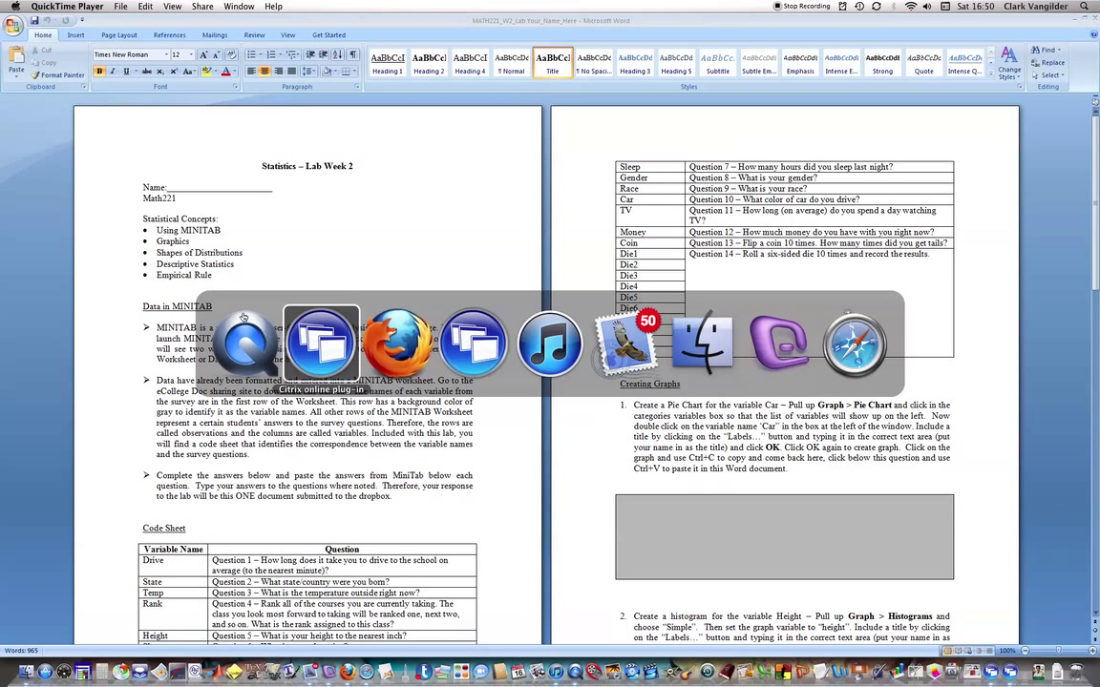
pyautogui.press('super+Tab')
pyautogui.press('super+Tab')
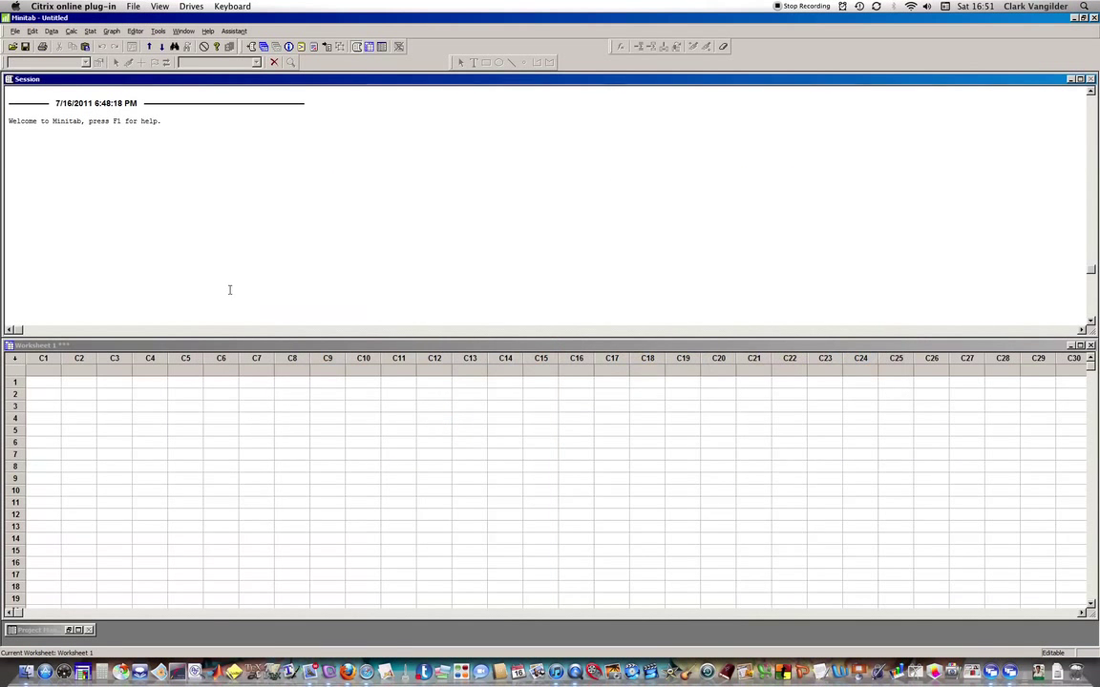
# Open the MATH221_ LabData Minitab project from the F:\Math221 folder.
pyautogui.click(14, 46)
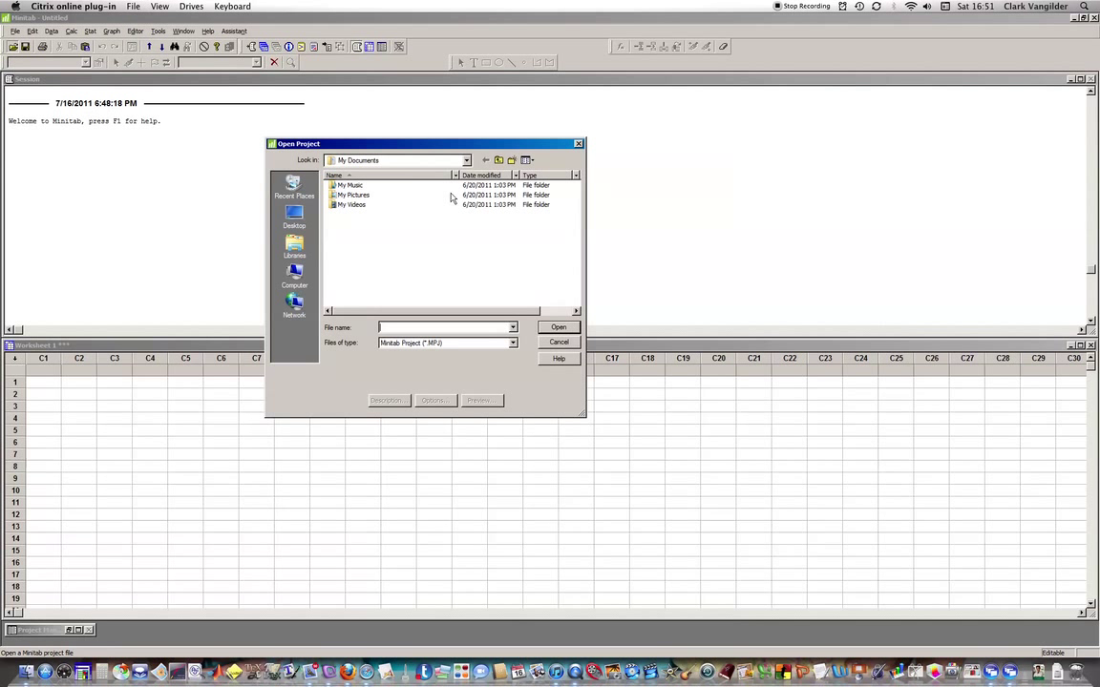
pyautogui.click(467, 160)
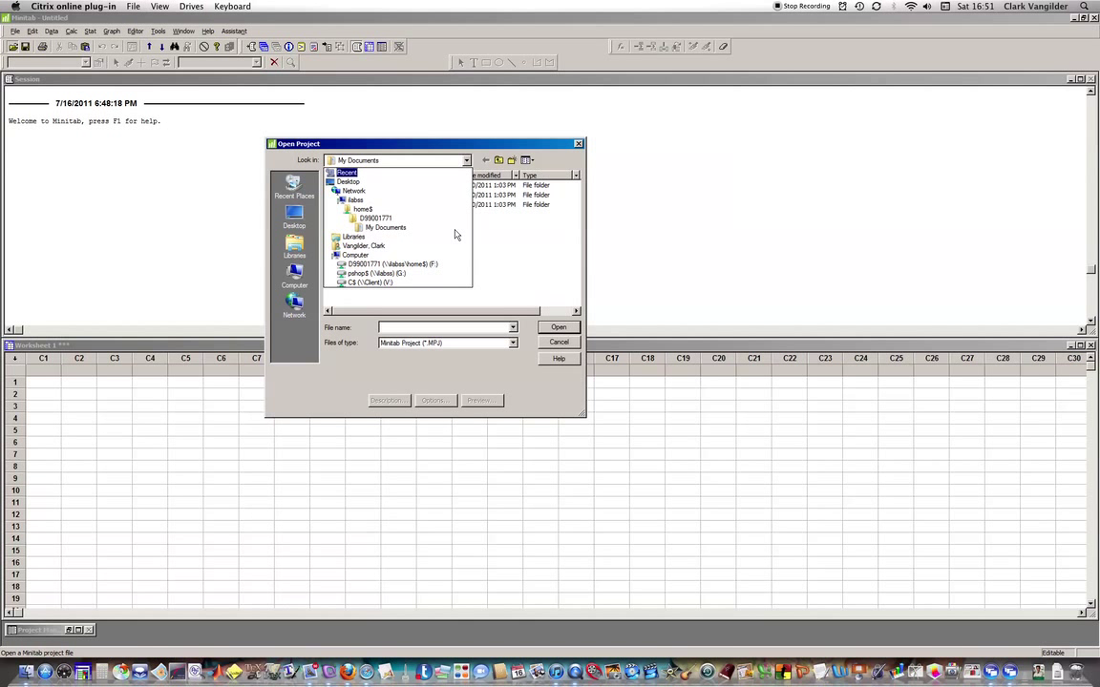
pyautogui.click(419, 265)
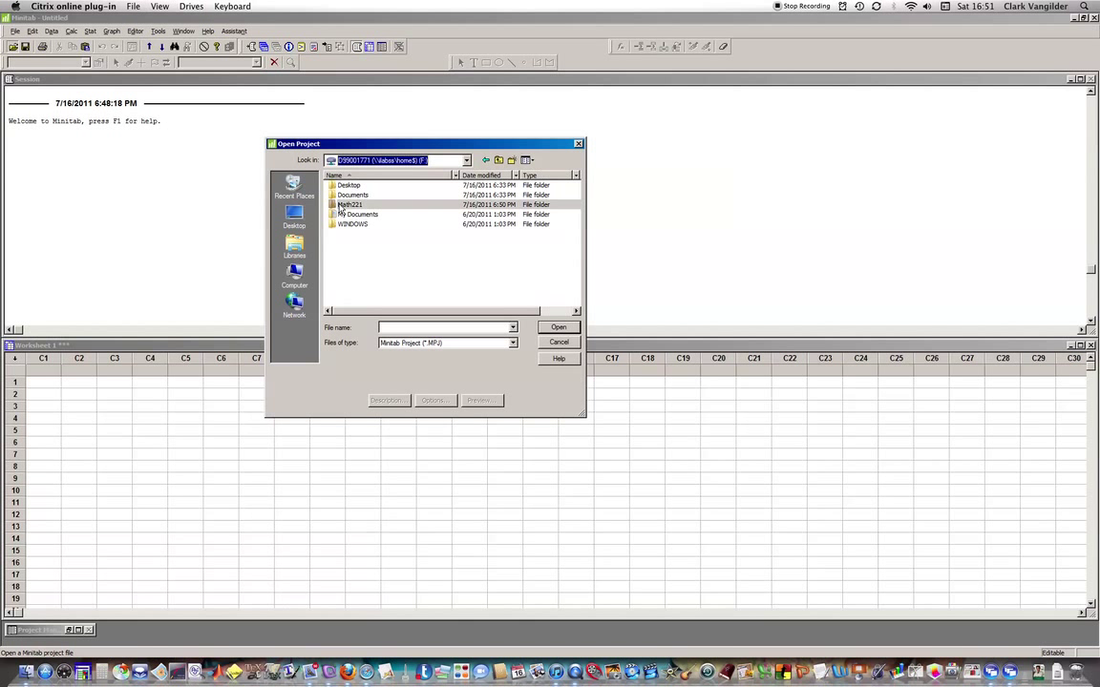
pyautogui.doubleClick(344, 204)
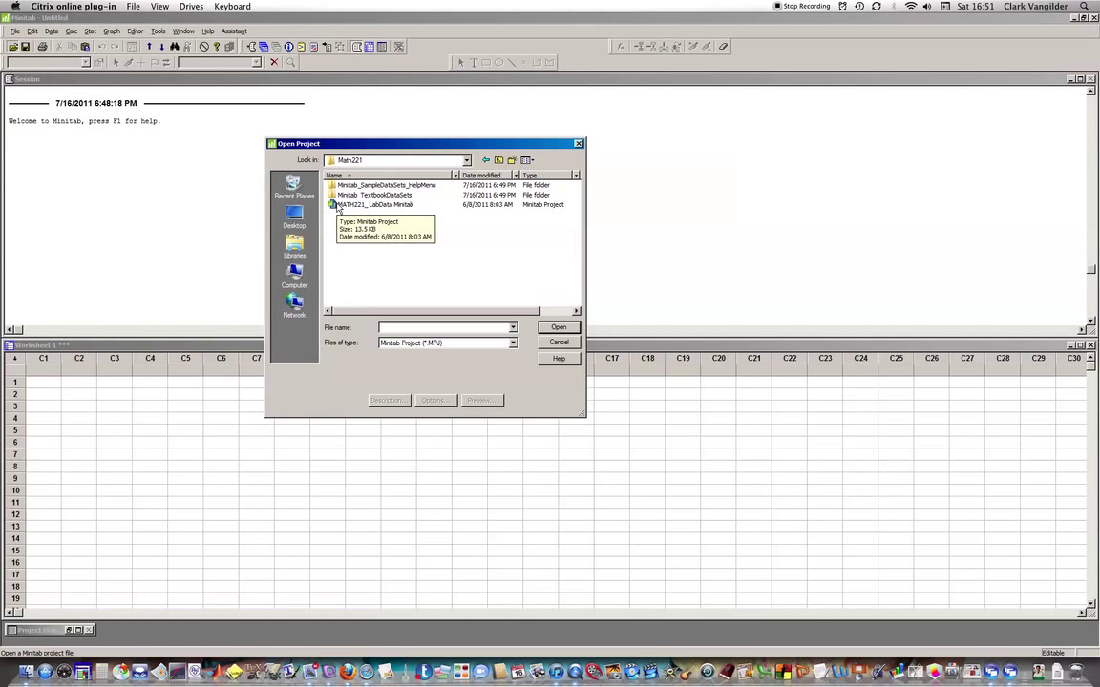
pyautogui.doubleClick(339, 205)
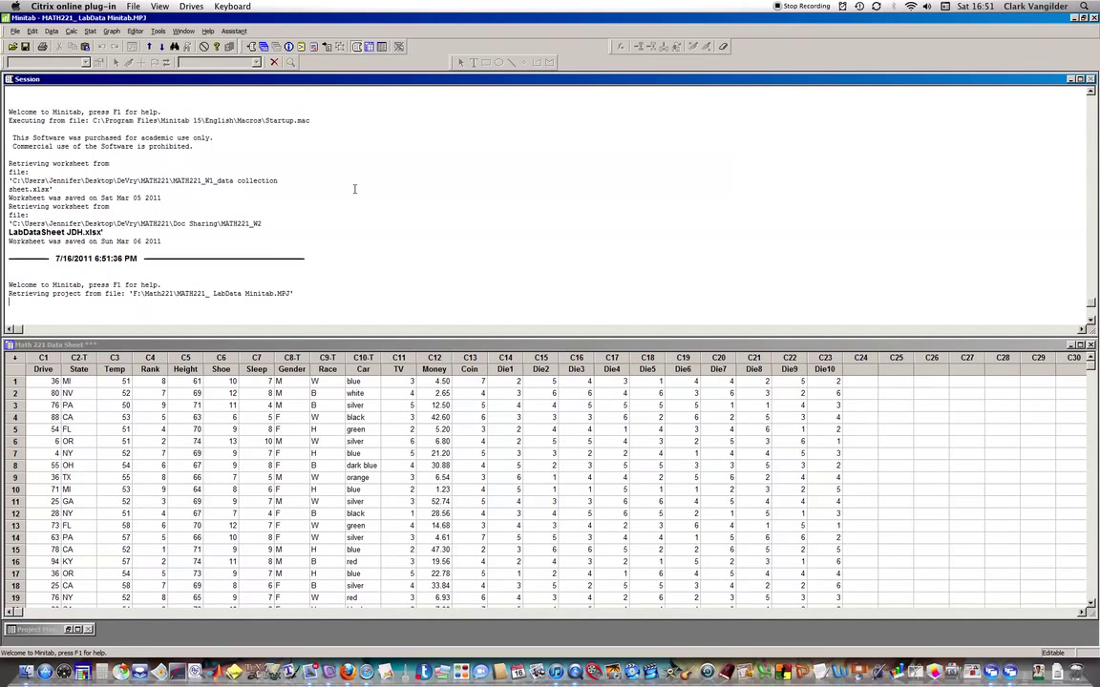
# Reread the pie chart task in the Word lab document, then return to Minitab.
pyautogui.press('super+Tab')
pyautogui.press('super+Tab')
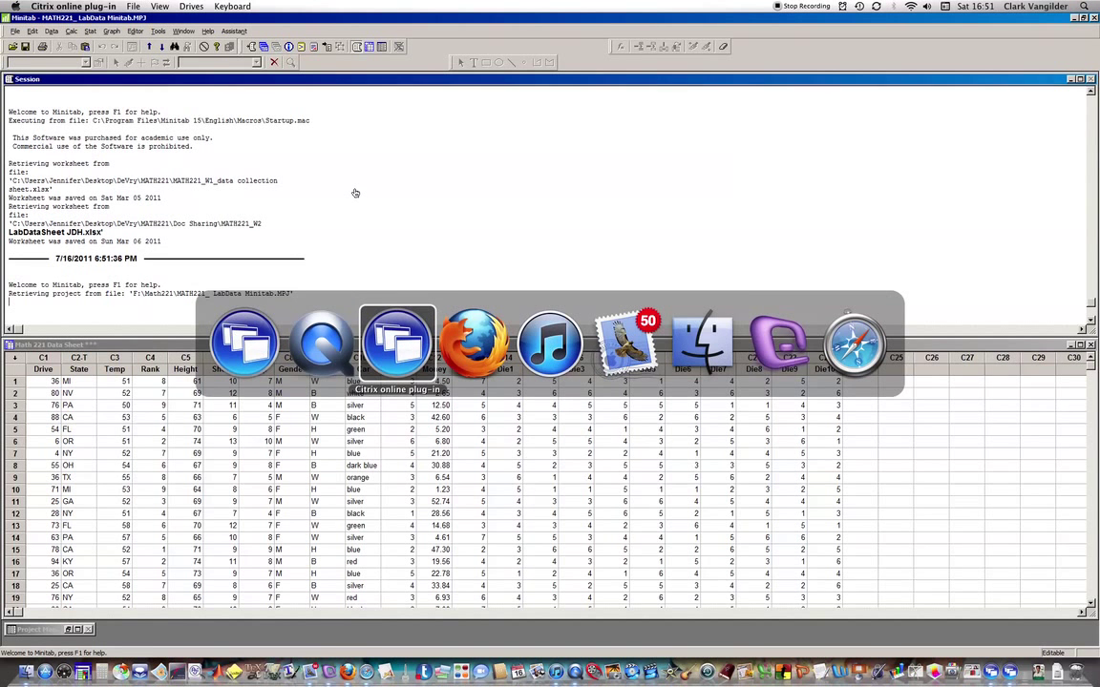
pyautogui.scroll(-3, 369, 312)
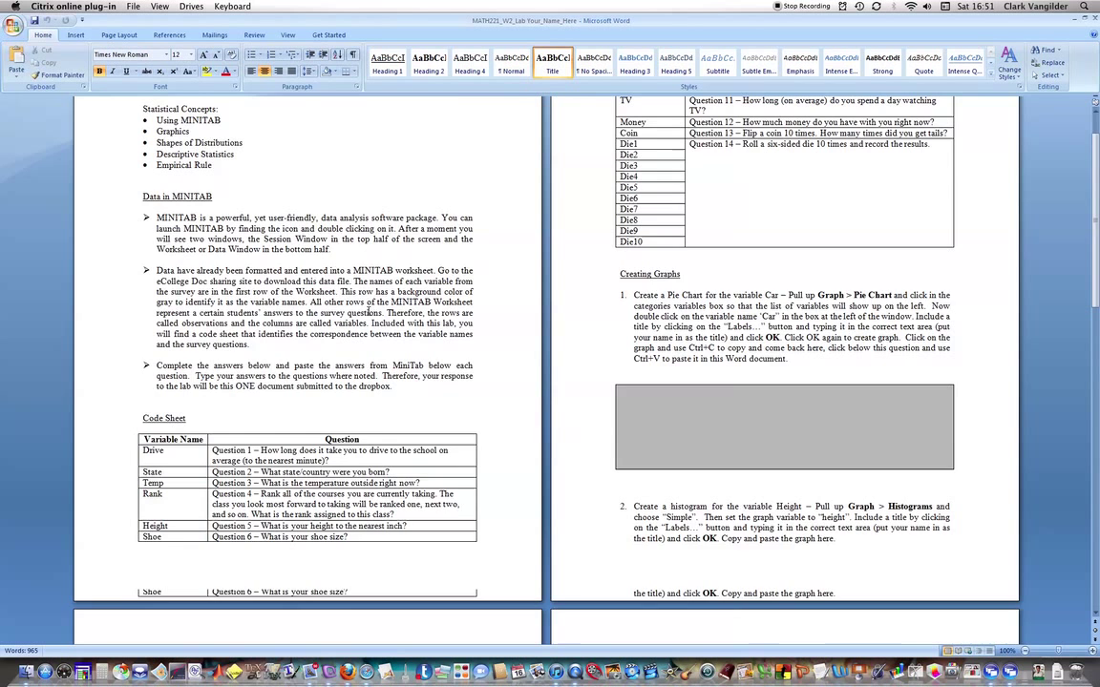
pyautogui.scroll(-4, 369, 312)
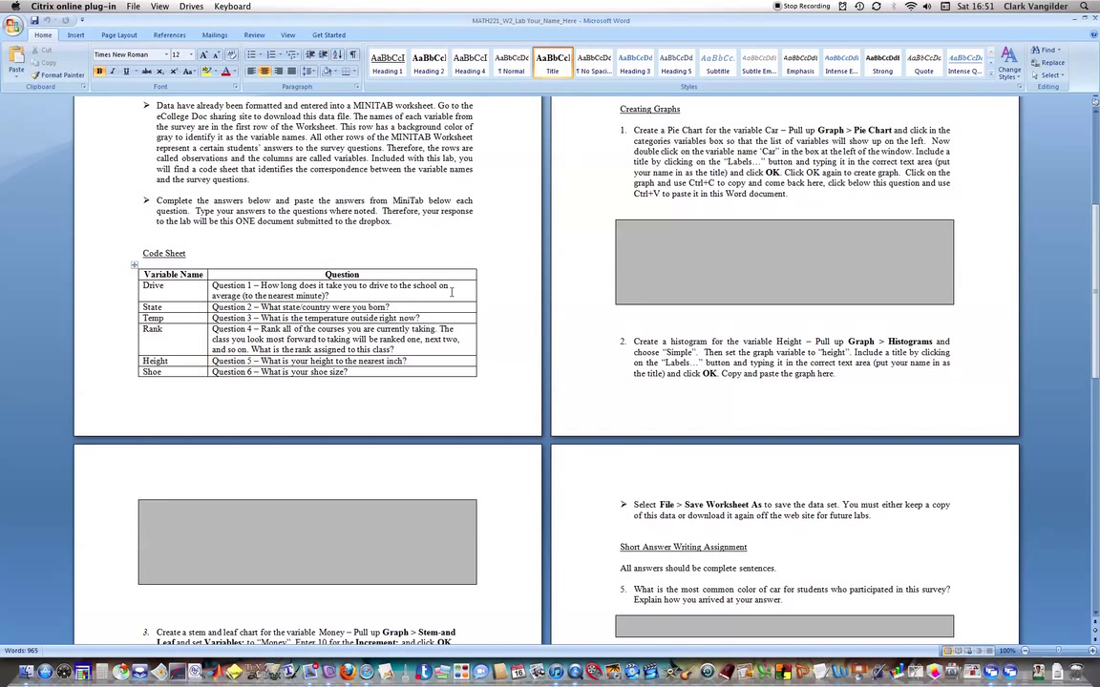
pyautogui.scroll(3, 415, 288)
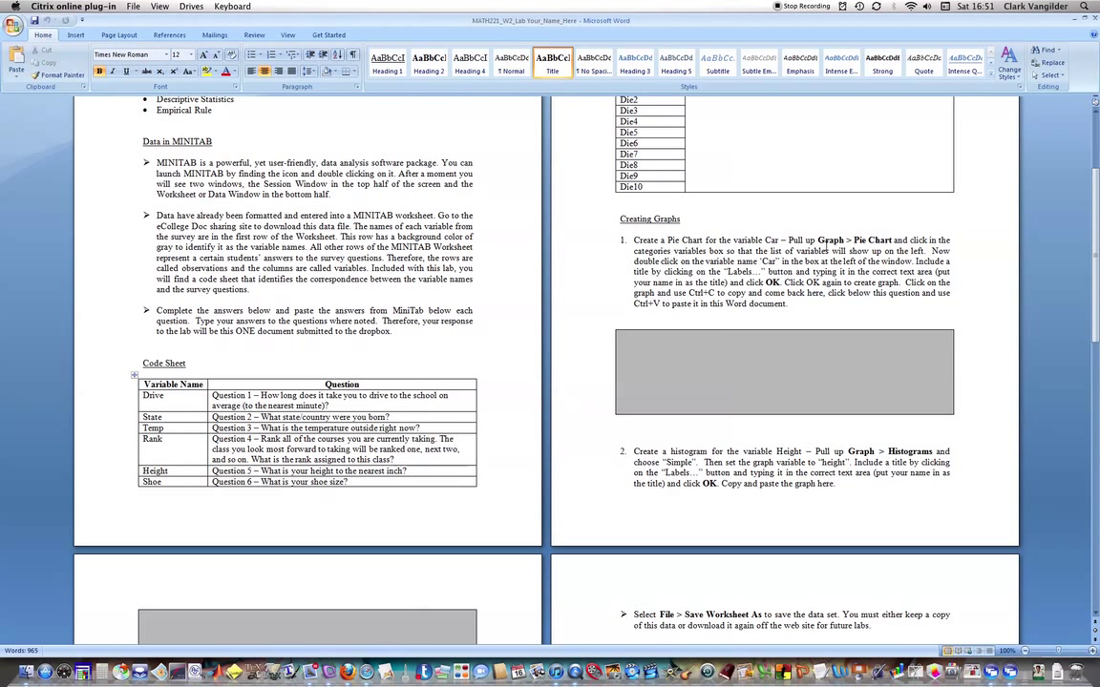
pyautogui.hotkey('alt', 'Tab')
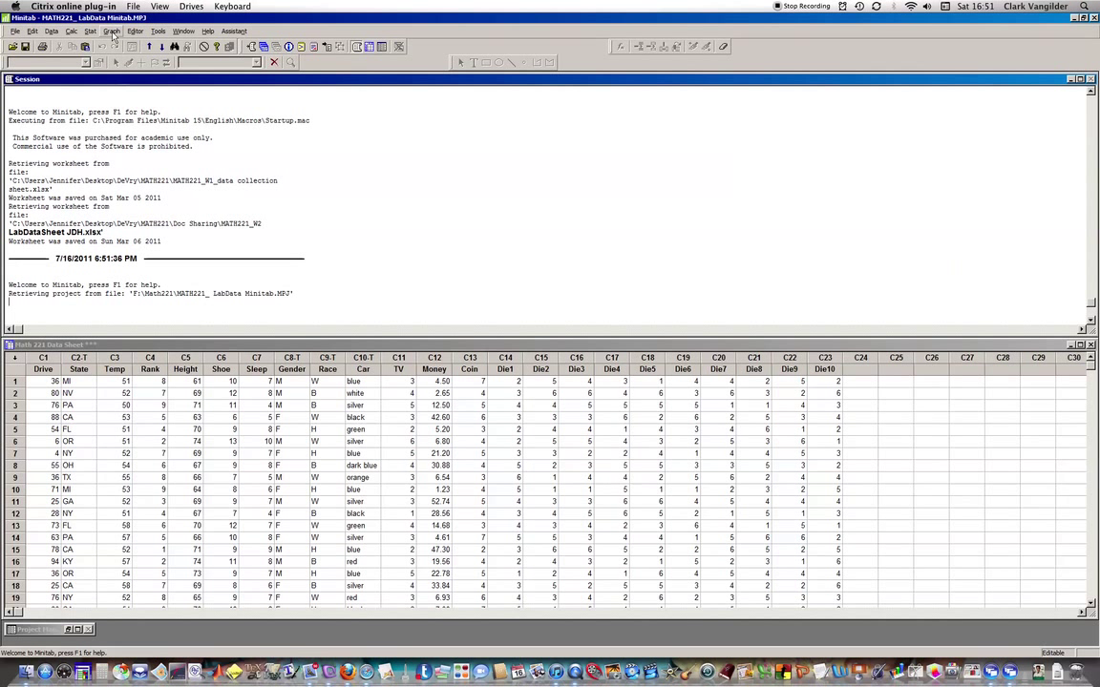
# Start a Pie Chart with C10 Car as the categorical variable.
pyautogui.click(112, 32)
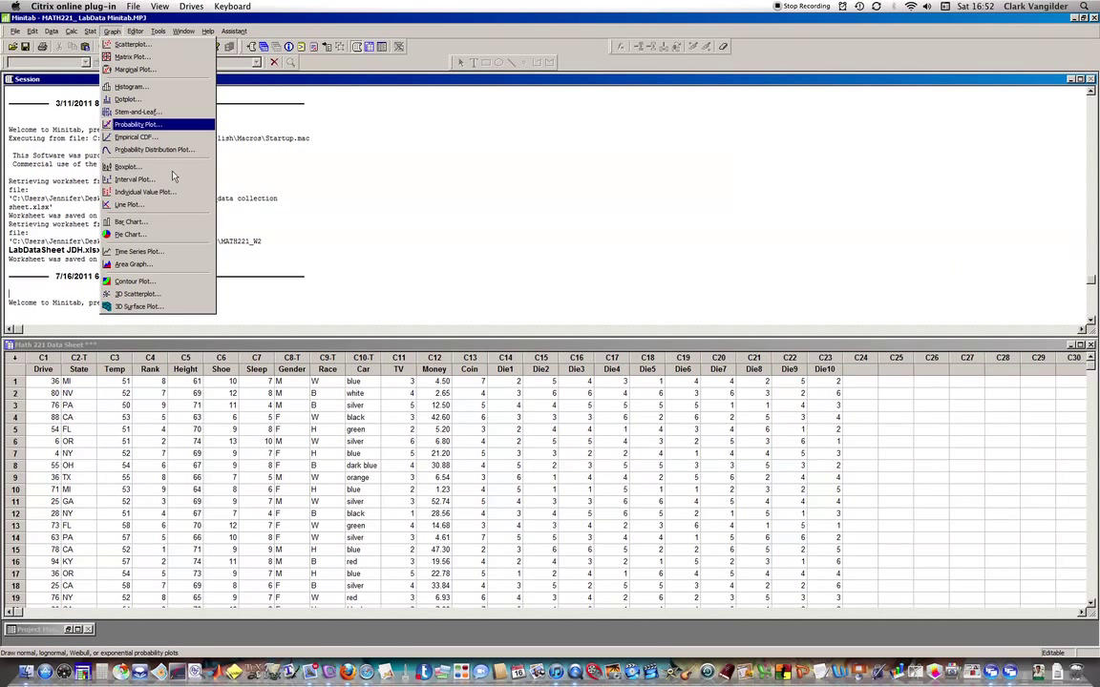
pyautogui.click(127, 235)
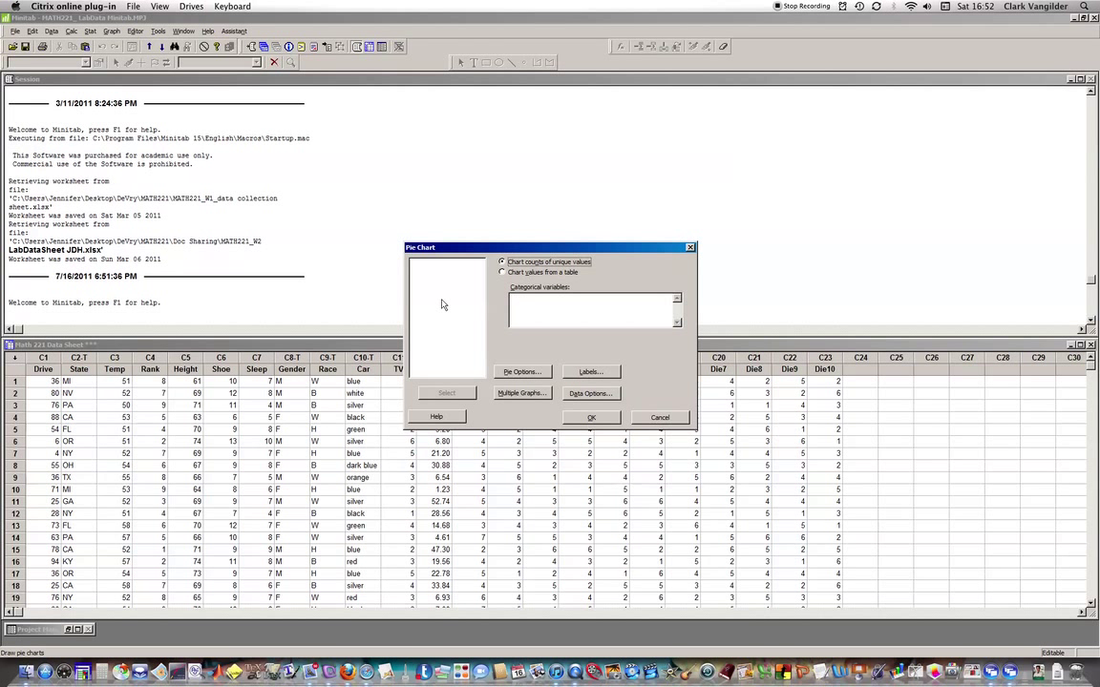
pyautogui.click(543, 319)
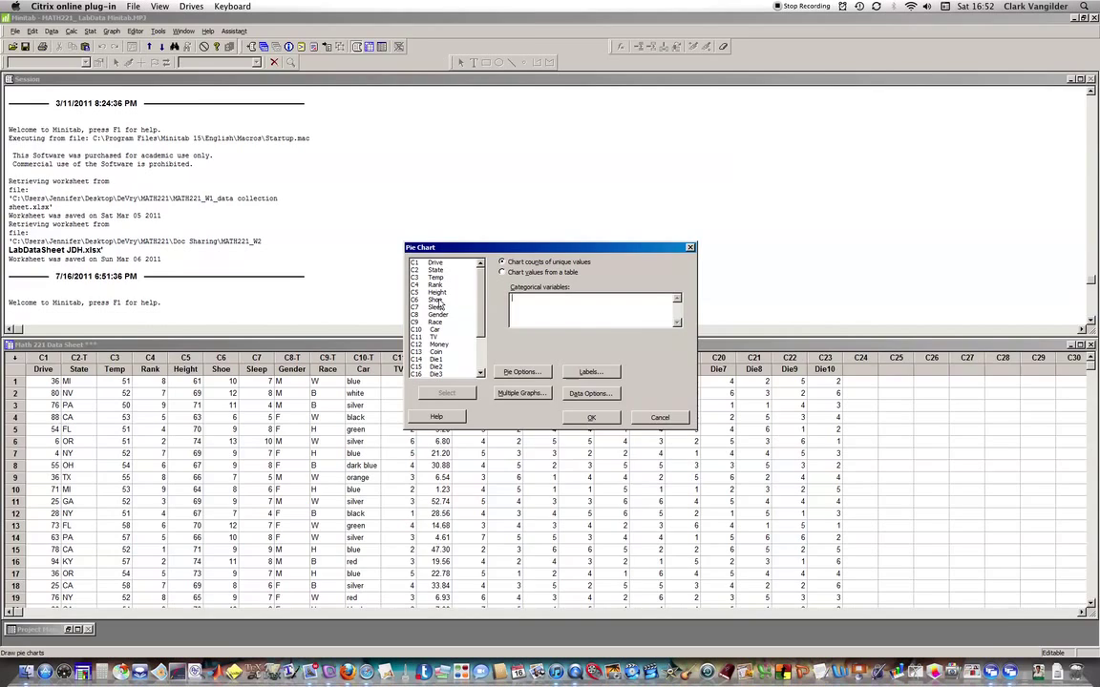
pyautogui.hotkey('alt', 'Tab')
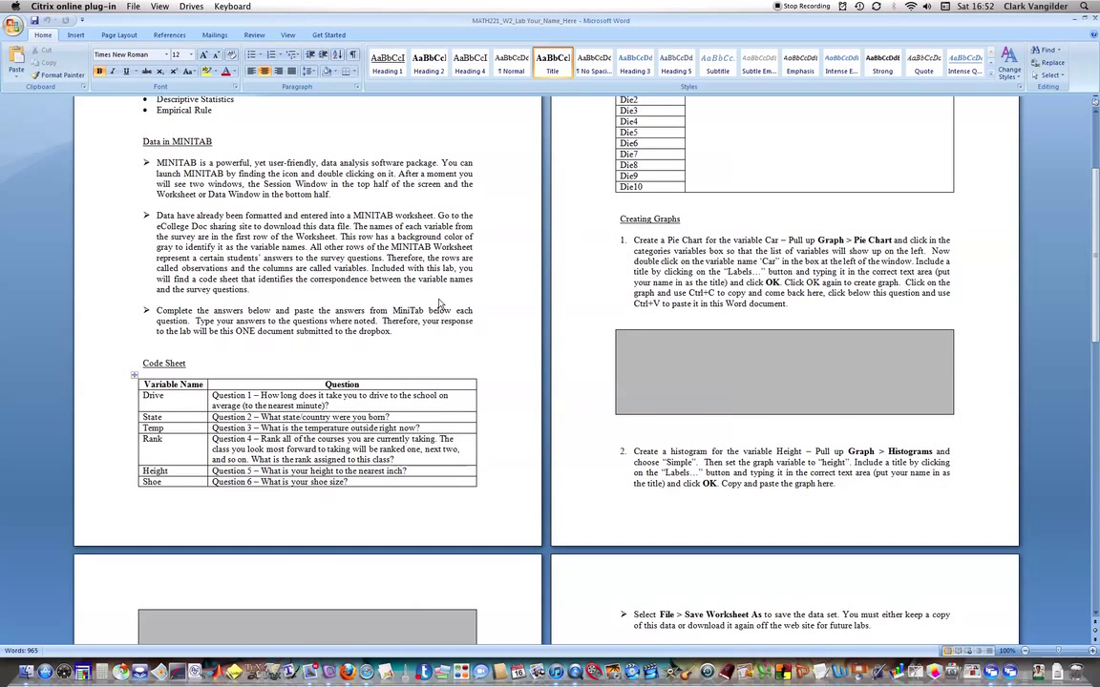
pyautogui.hotkey('alt', 'Tab')
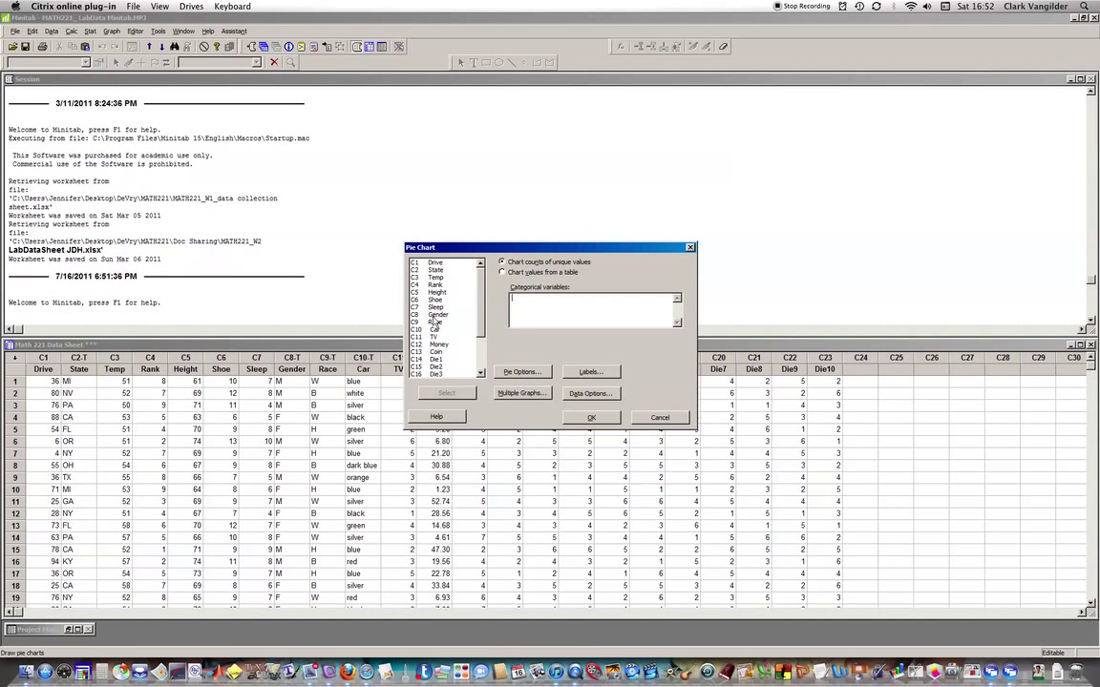
pyautogui.click(435, 329)
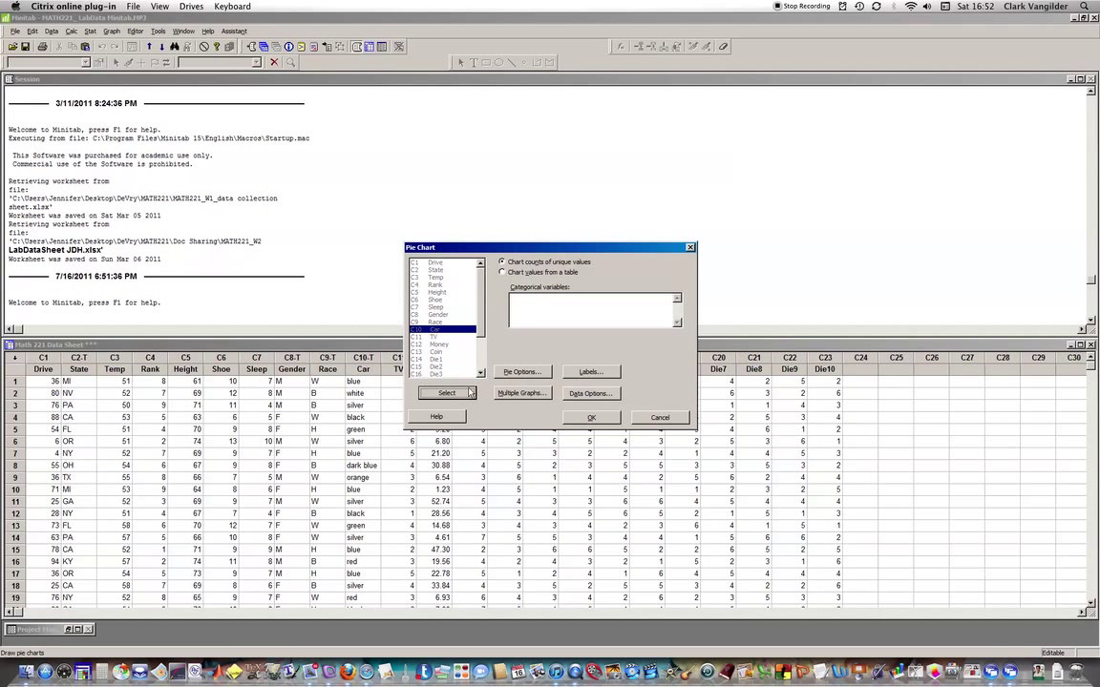
pyautogui.click(447, 394)
# Title the chart with the student's name and create the pie chart of Car.
pyautogui.click(591, 372)
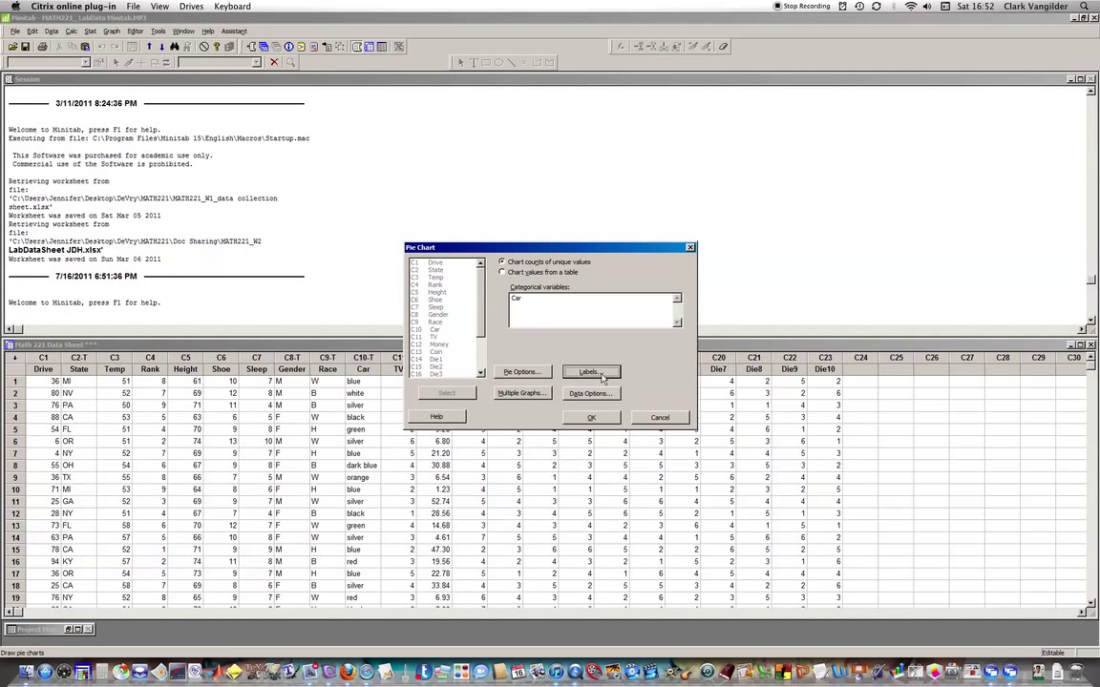
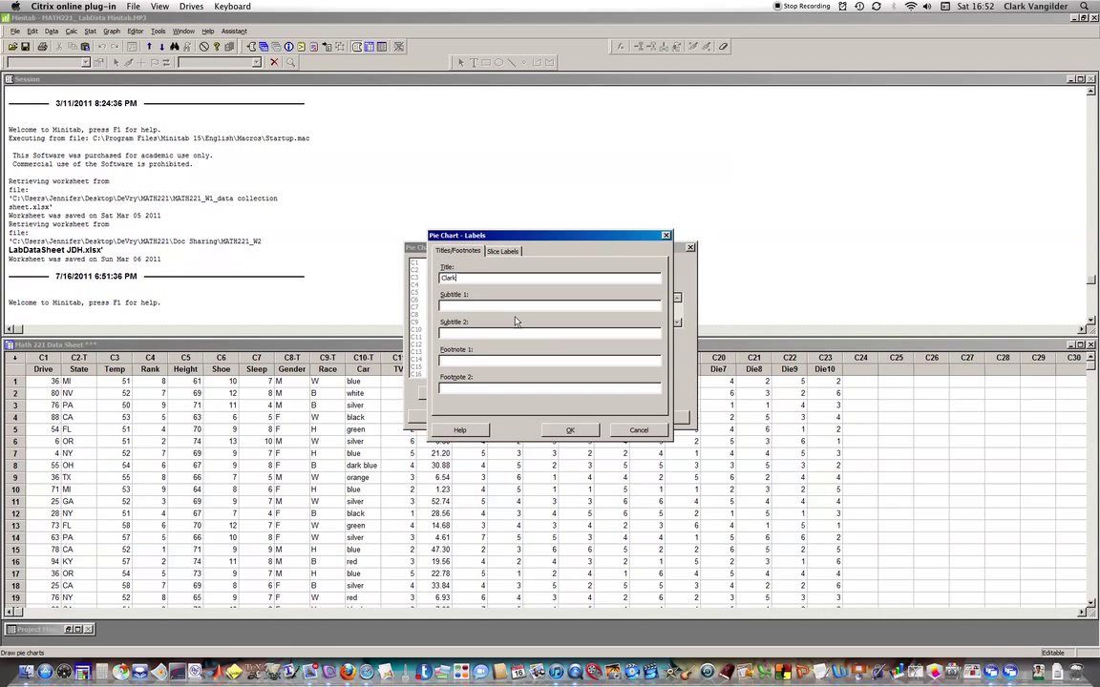
pyautogui.click(575, 430)
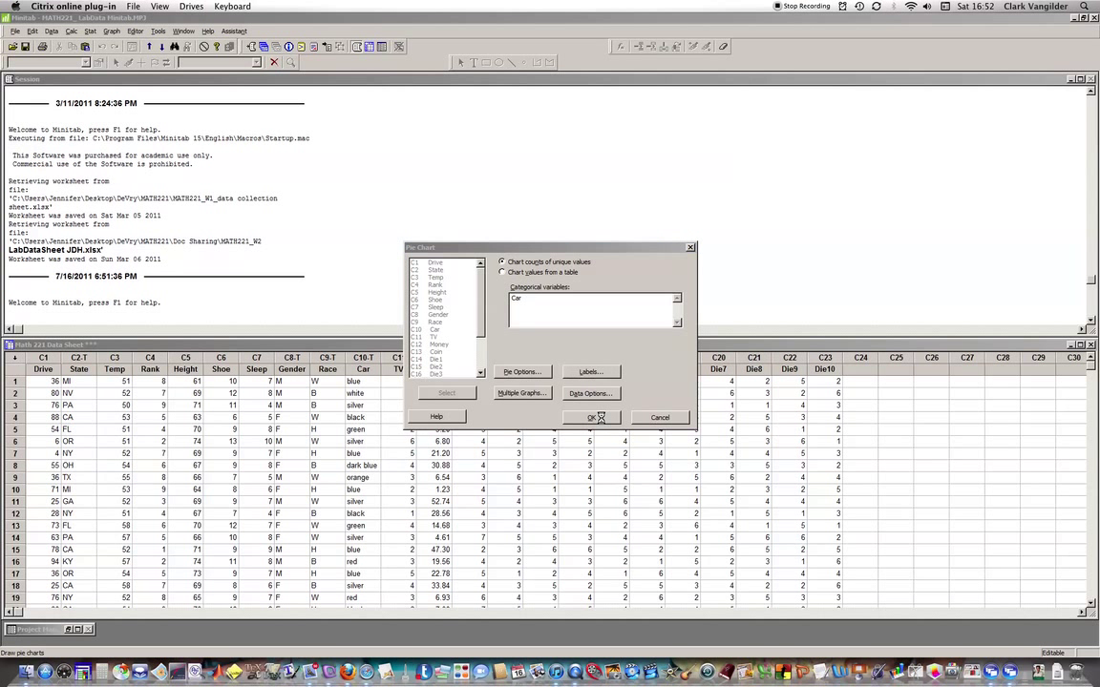
pyautogui.click(592, 418)
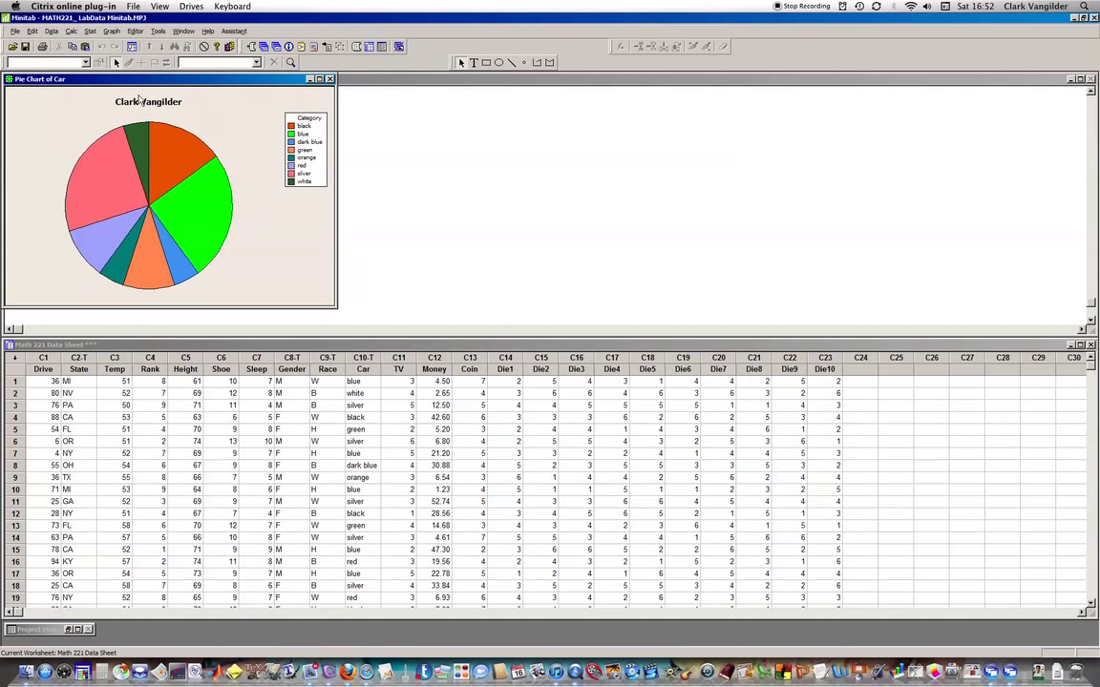
# Save the graph from File > Save Graph As with type JPEG 24 bit color (*.JPG).
pyautogui.click(15, 32)
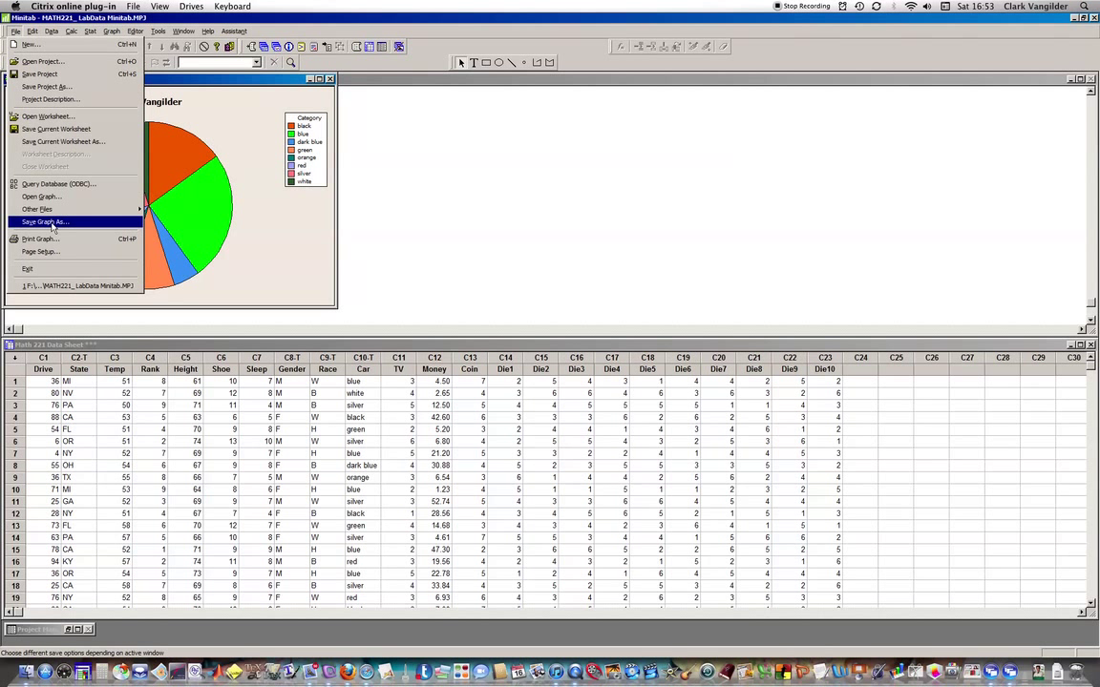
pyautogui.click(47, 221)
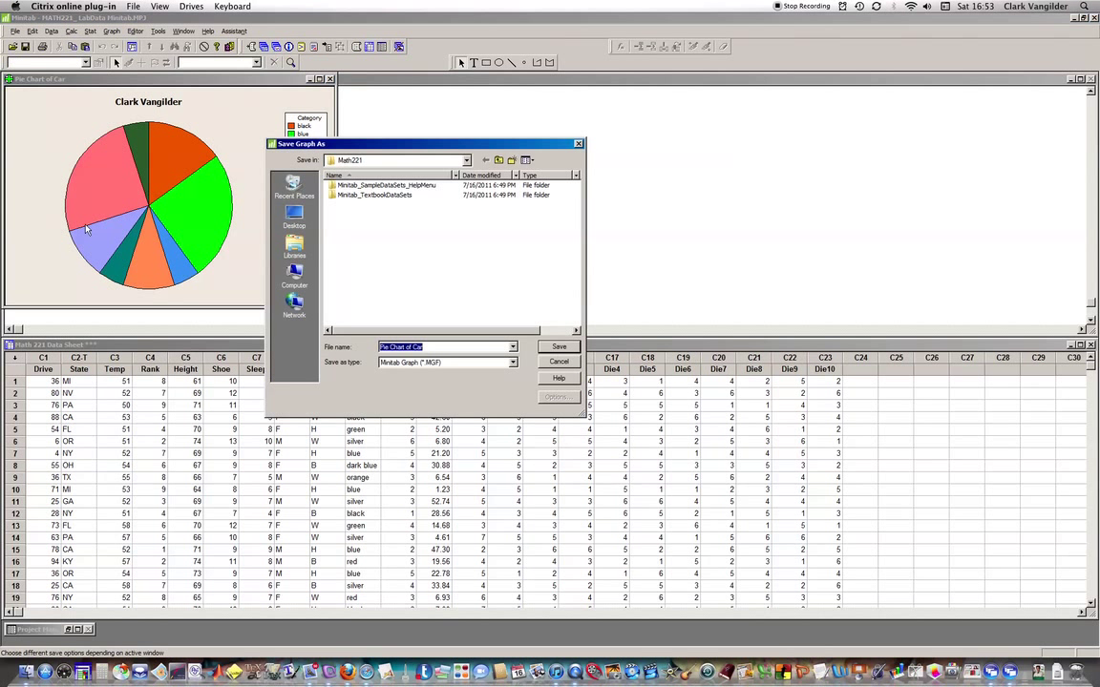
pyautogui.click(513, 364)
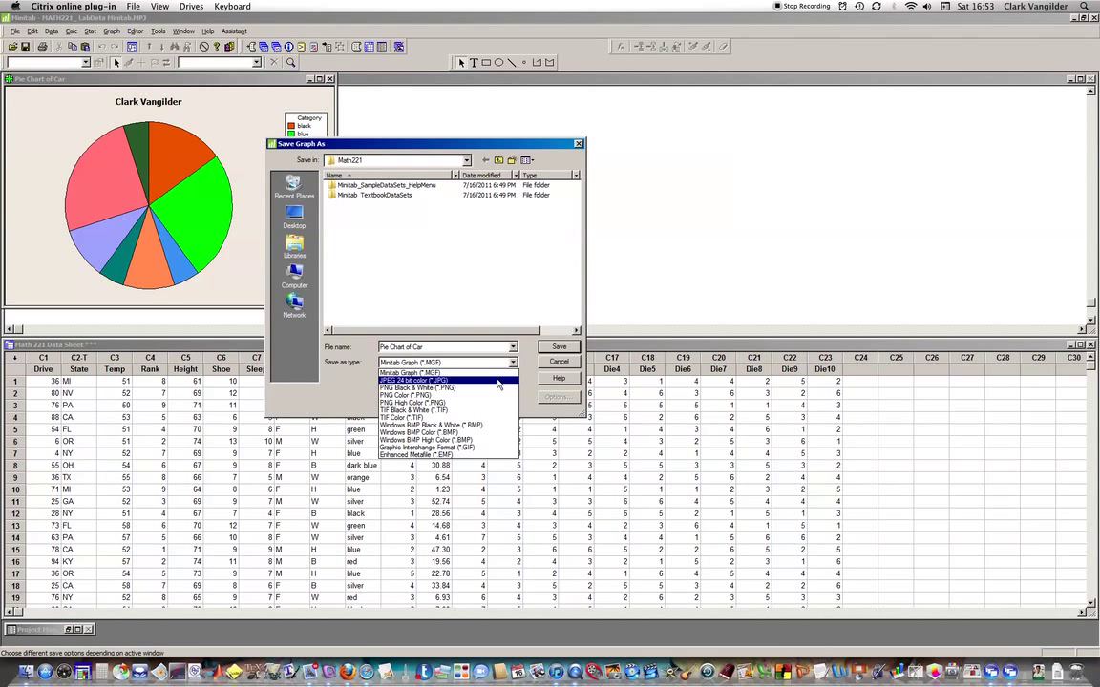
pyautogui.click(497, 382)
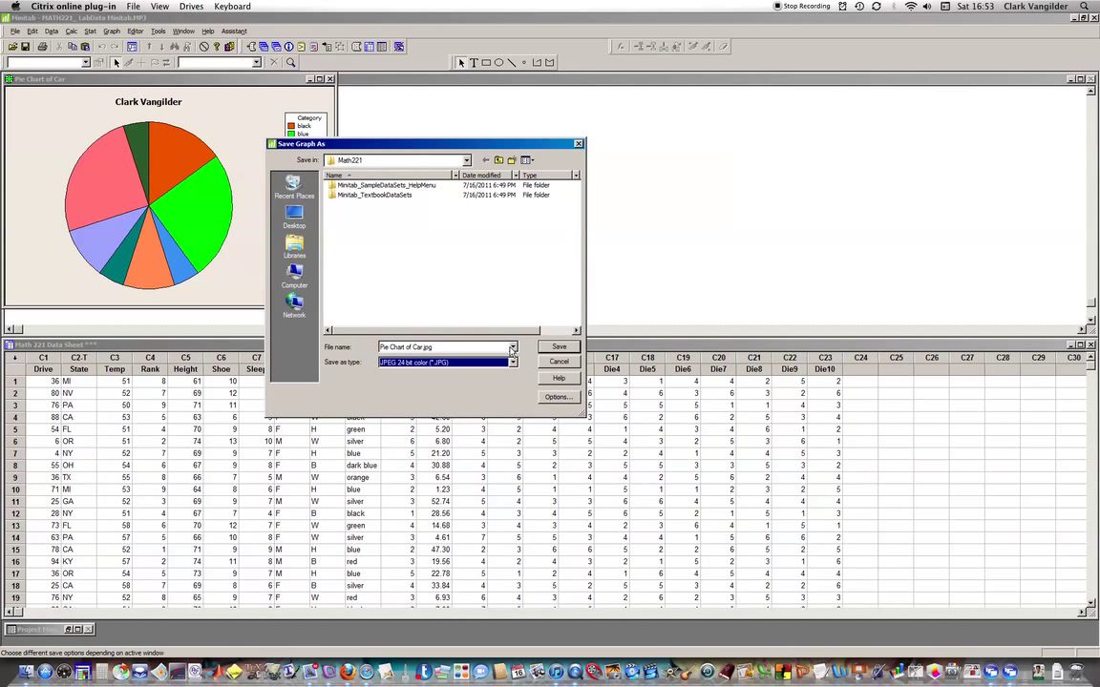
# Save Pie Chart of Car.jpg and place the Word cursor below question 1.
pyautogui.click(567, 350)
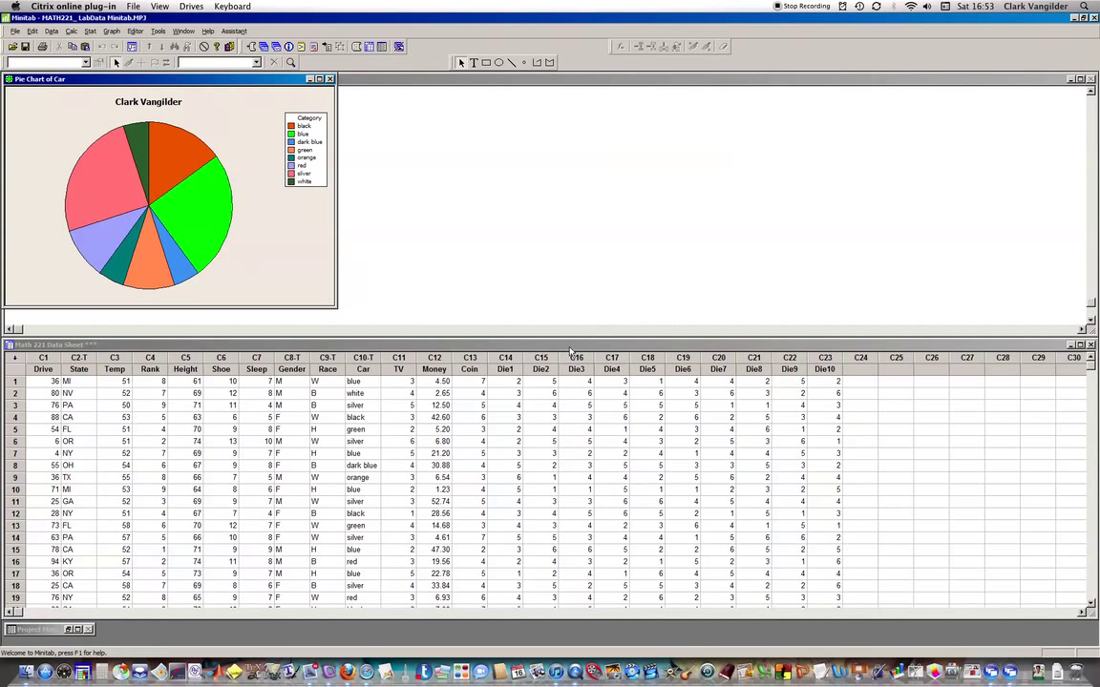
pyautogui.hotkey('alt', 'Tab')
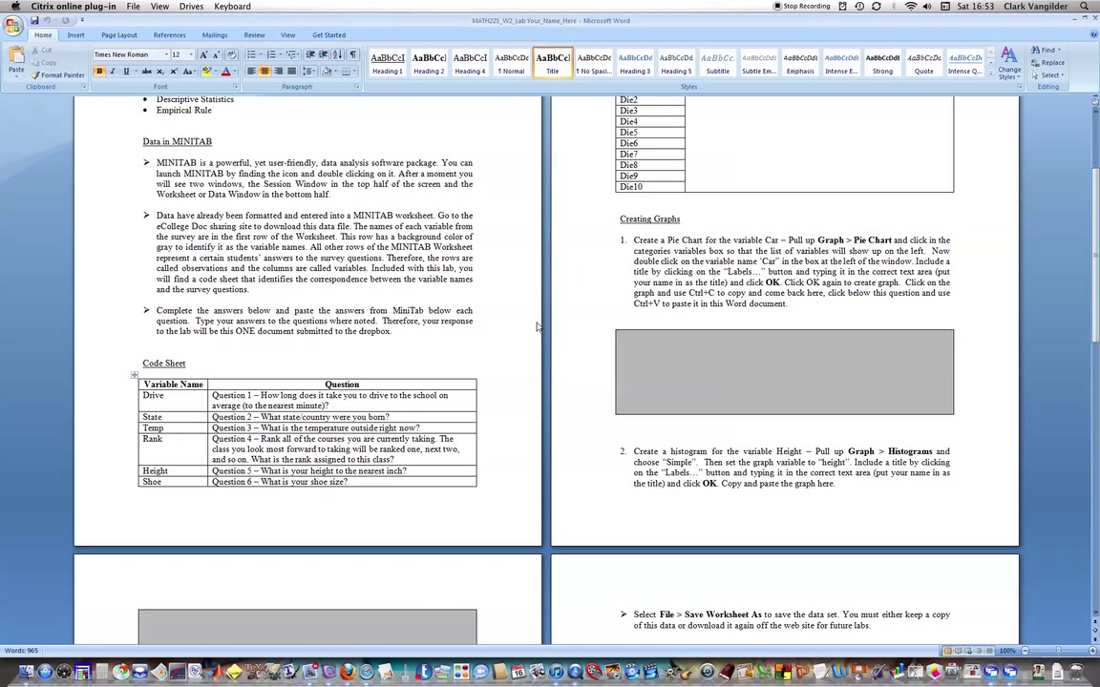
pyautogui.click(643, 320)
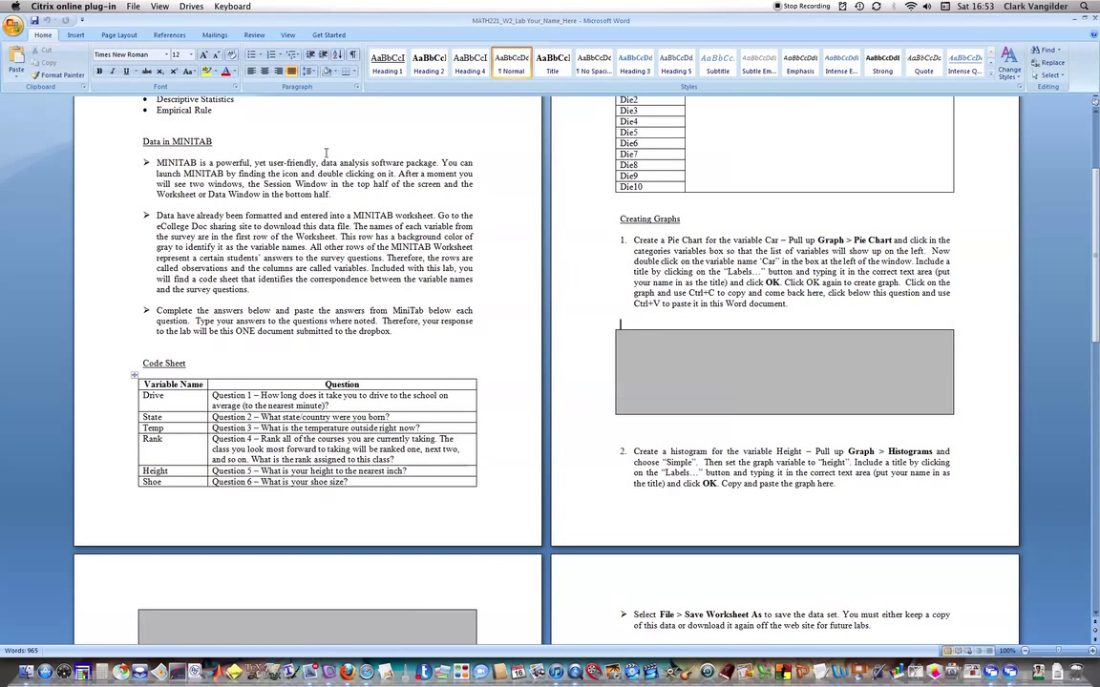
# Put the Pie Chart of Car image below question 1 of the lab document.
pyautogui.click(75, 36)
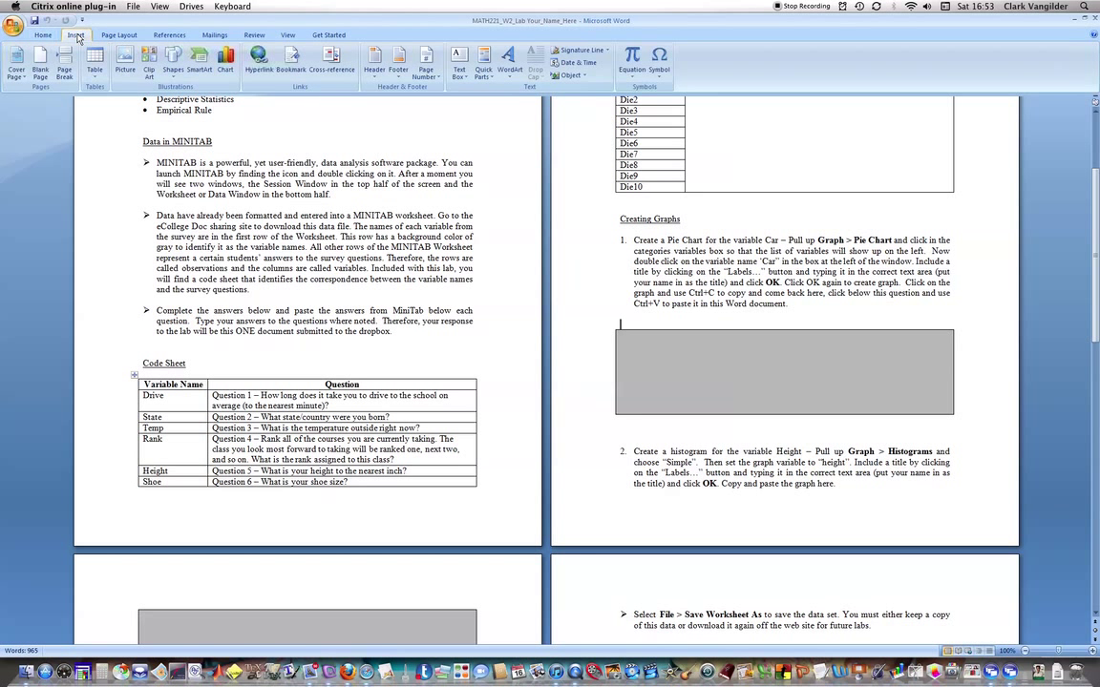
pyautogui.click(127, 62)
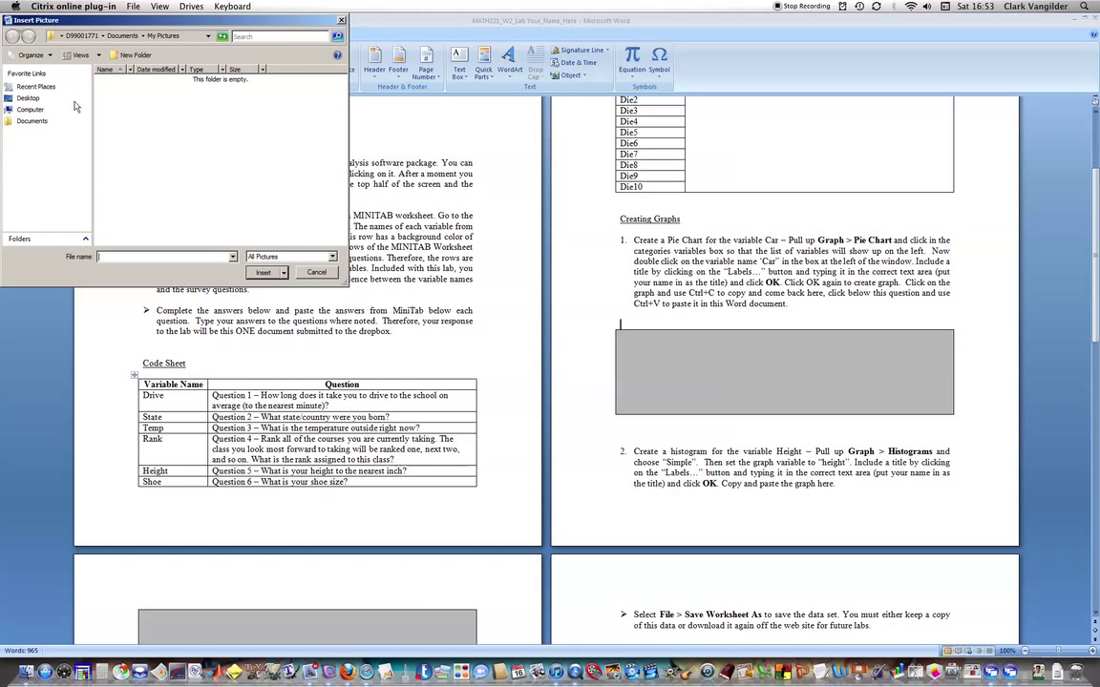
pyautogui.click(42, 112)
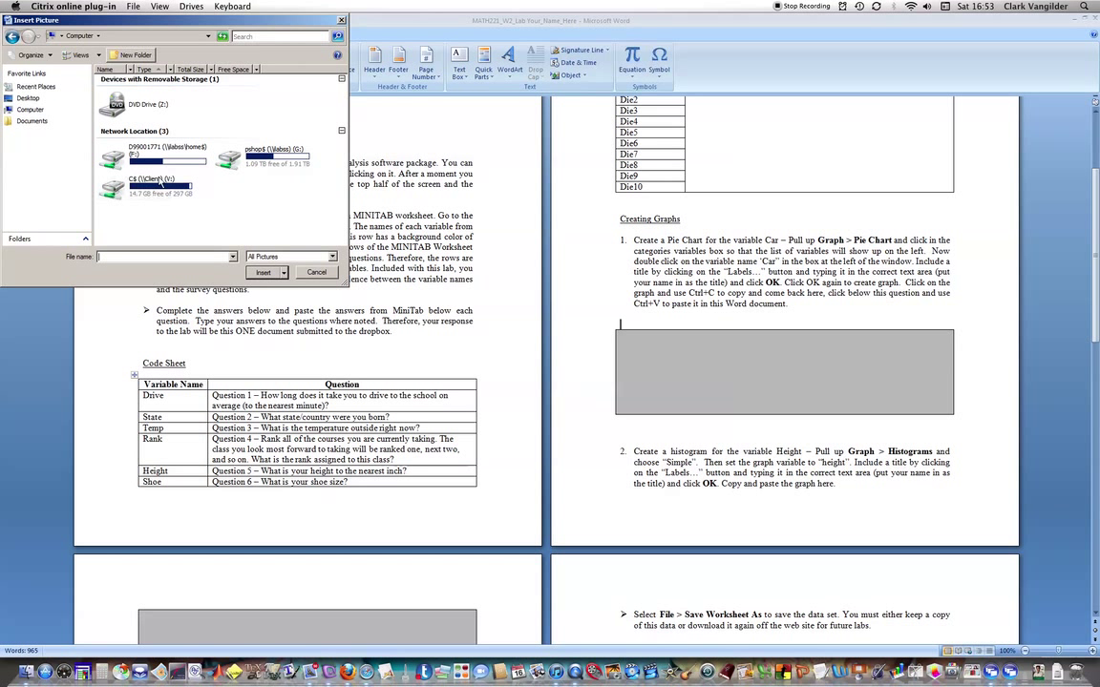
pyautogui.click(144, 162)
pyautogui.doubleClick(145, 162)
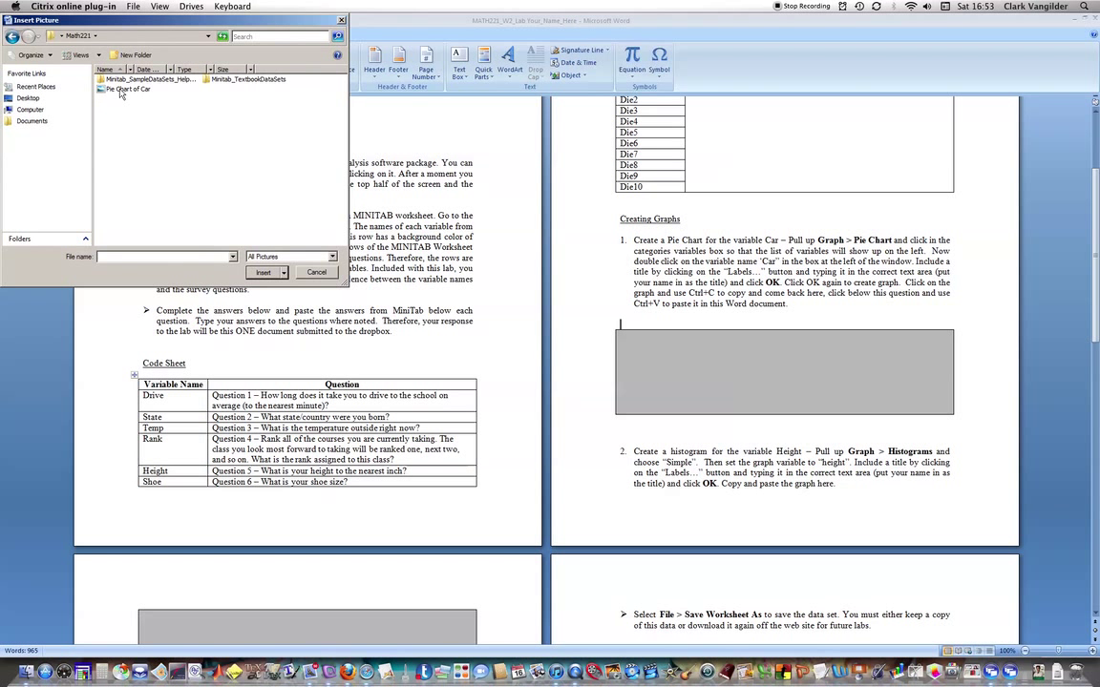
pyautogui.press('Escape')
pyautogui.hotkey('ctrl', 'v')
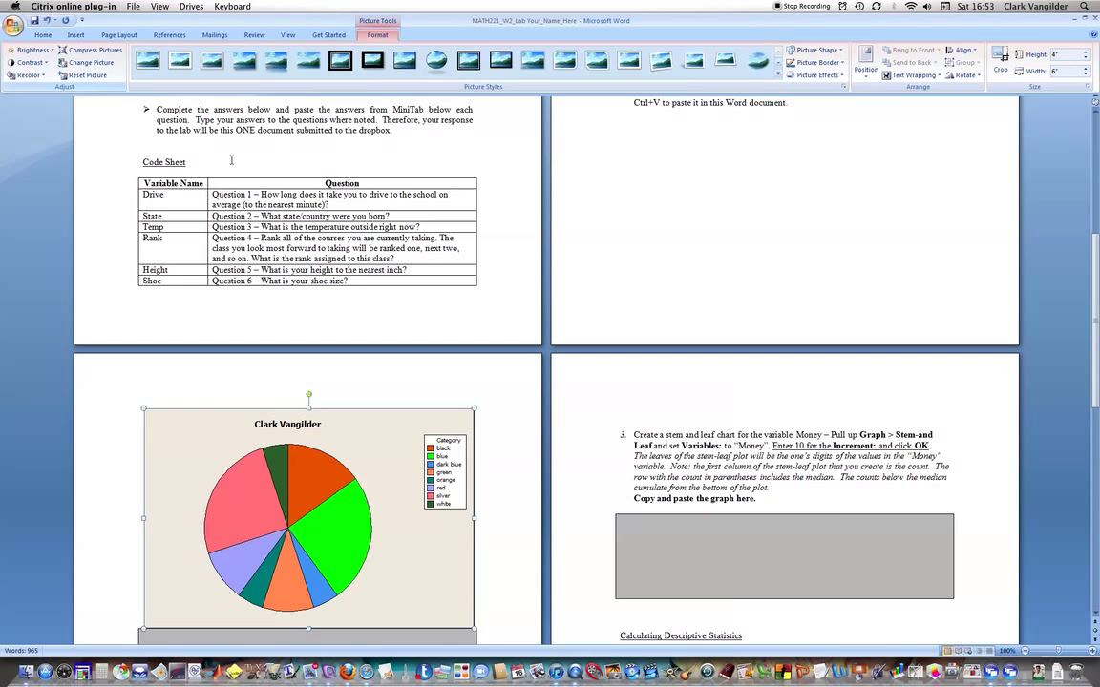
# Select the Car pie chart in Minitab and copy it with Edit > Copy Graph.
pyautogui.hotkey('alt', 'Tab')
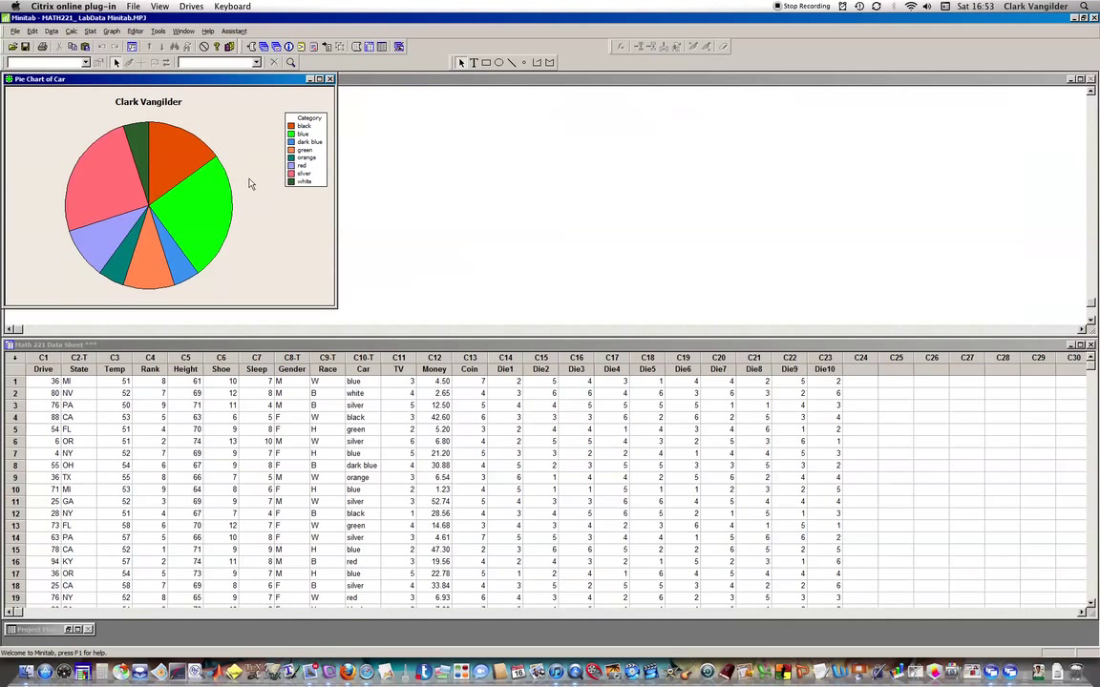
pyautogui.click(212, 101)
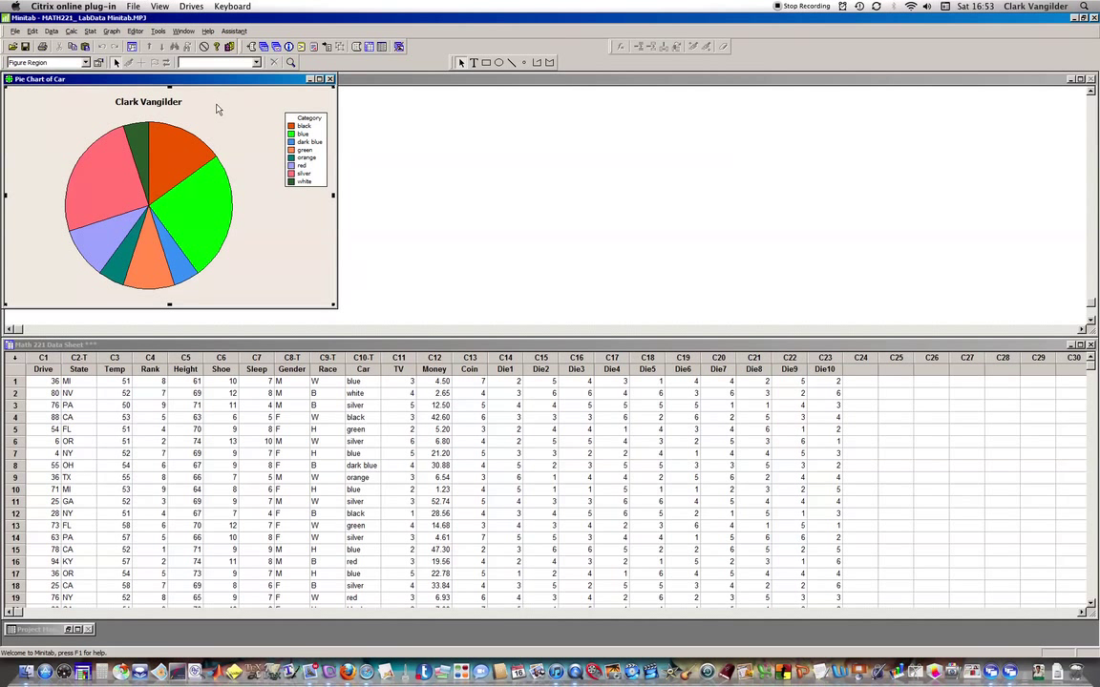
pyautogui.click(32, 30)
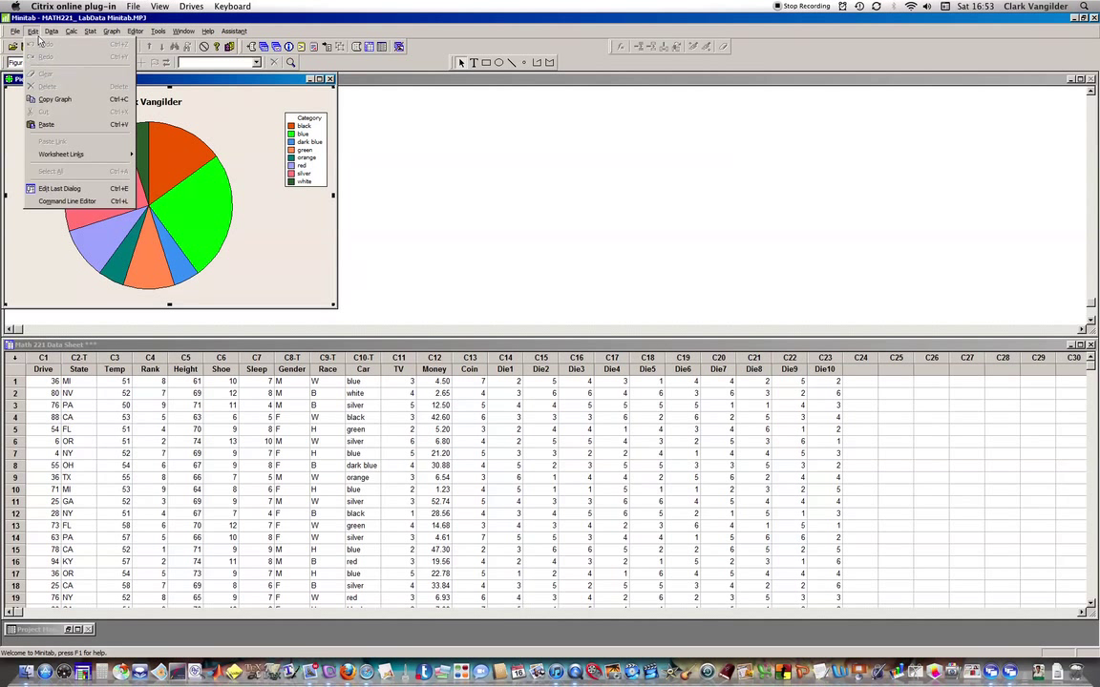
pyautogui.click(80, 98)
# Paste the copied Car pie chart into the Word lab document.
pyautogui.hotkey('alt', 'Tab')
pyautogui.hotkey('ctrl', 'v')
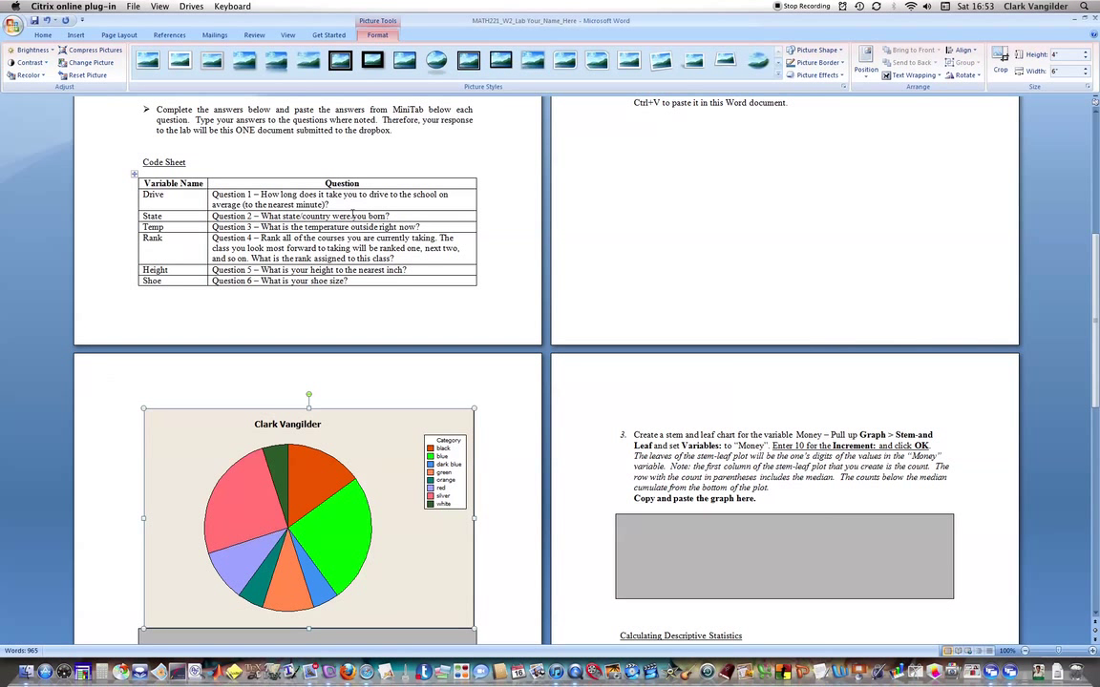
pyautogui.scroll(-2, 493, 394)
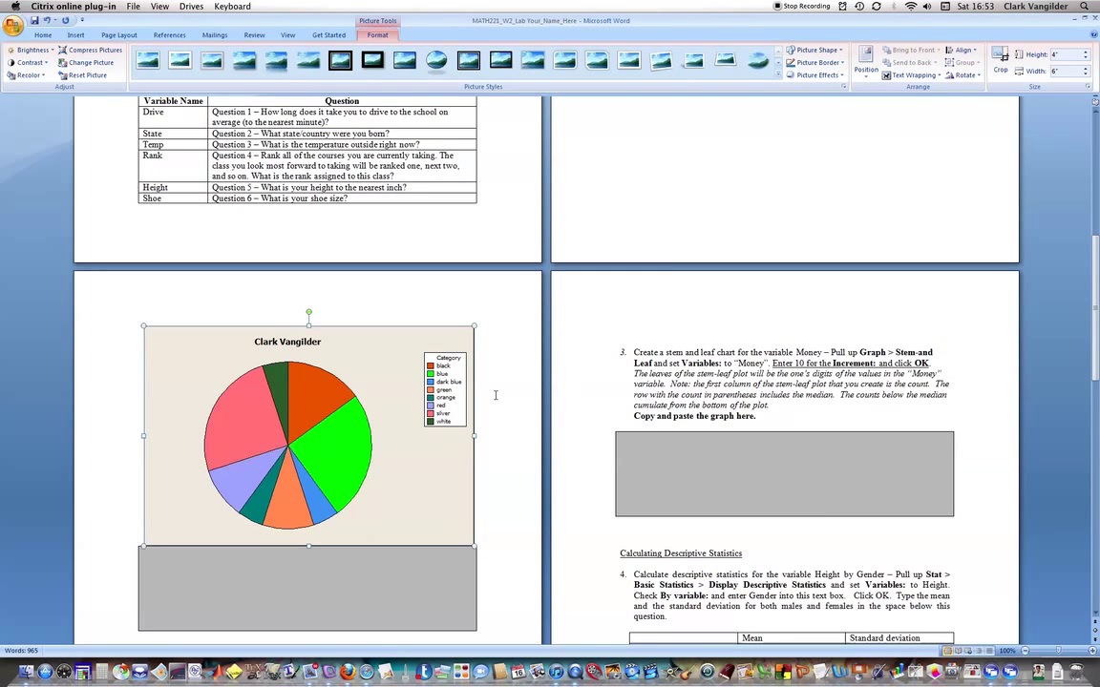
pyautogui.scroll(-7, 499, 352)
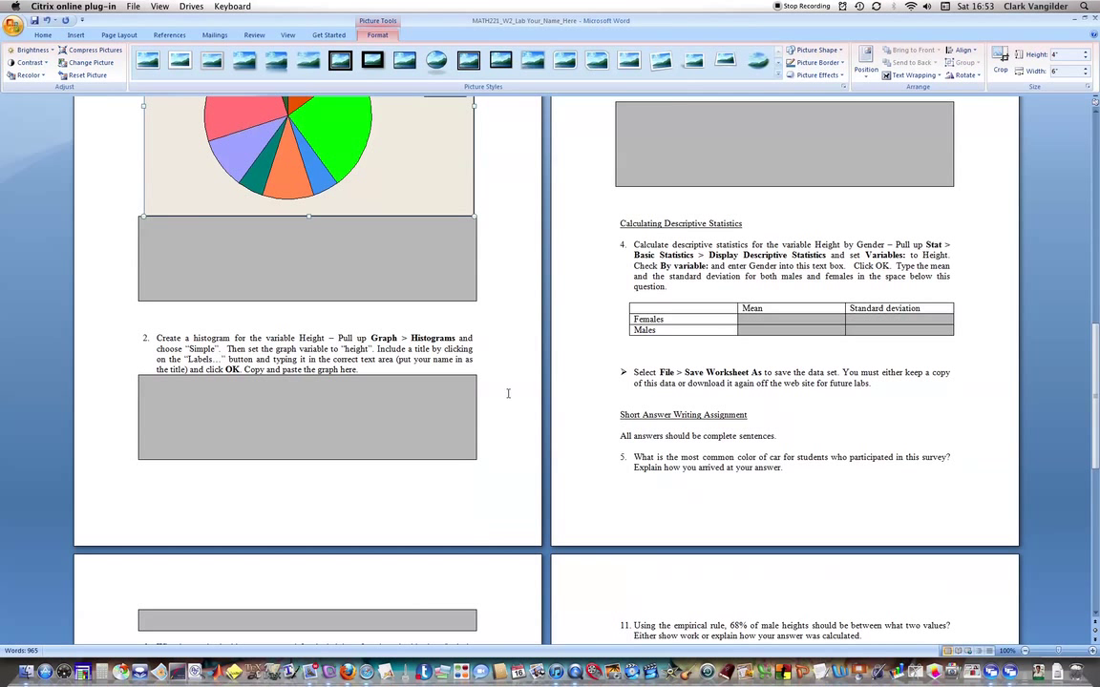
# Delete the empty lines in the grey cell below the chart.
pyautogui.click(241, 260)
pyautogui.press('BackSpace')
pyautogui.press('BackSpace')
pyautogui.press('BackSpace')
pyautogui.press('BackSpace')
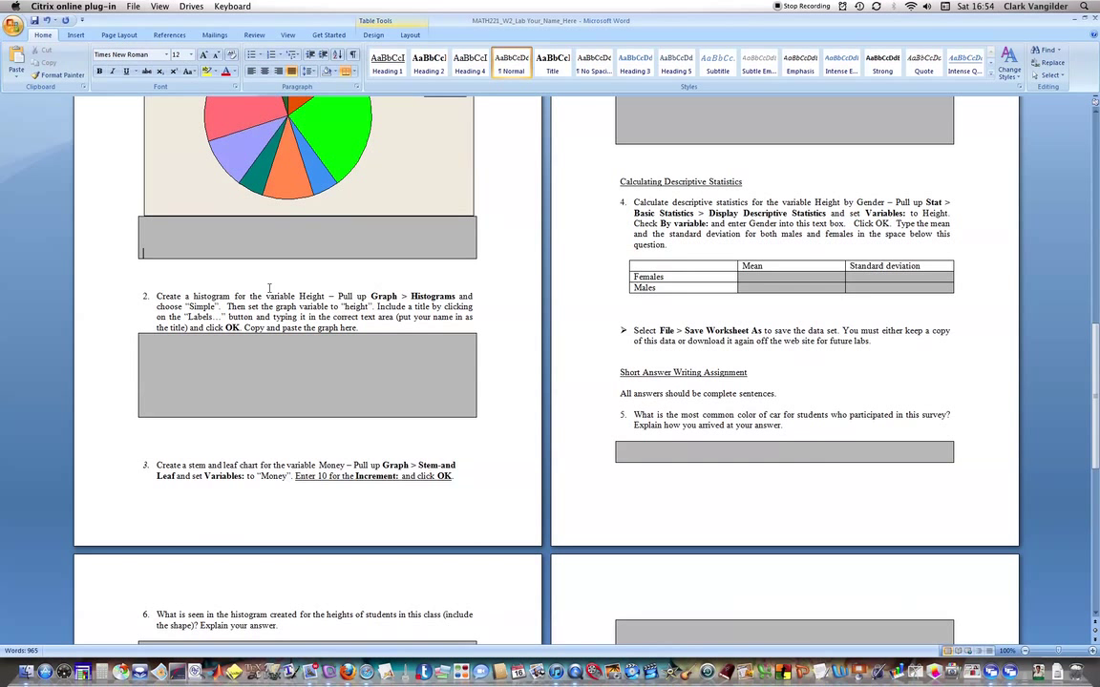
pyautogui.press('BackSpace')
pyautogui.press('BackSpace')
pyautogui.press('BackSpace')
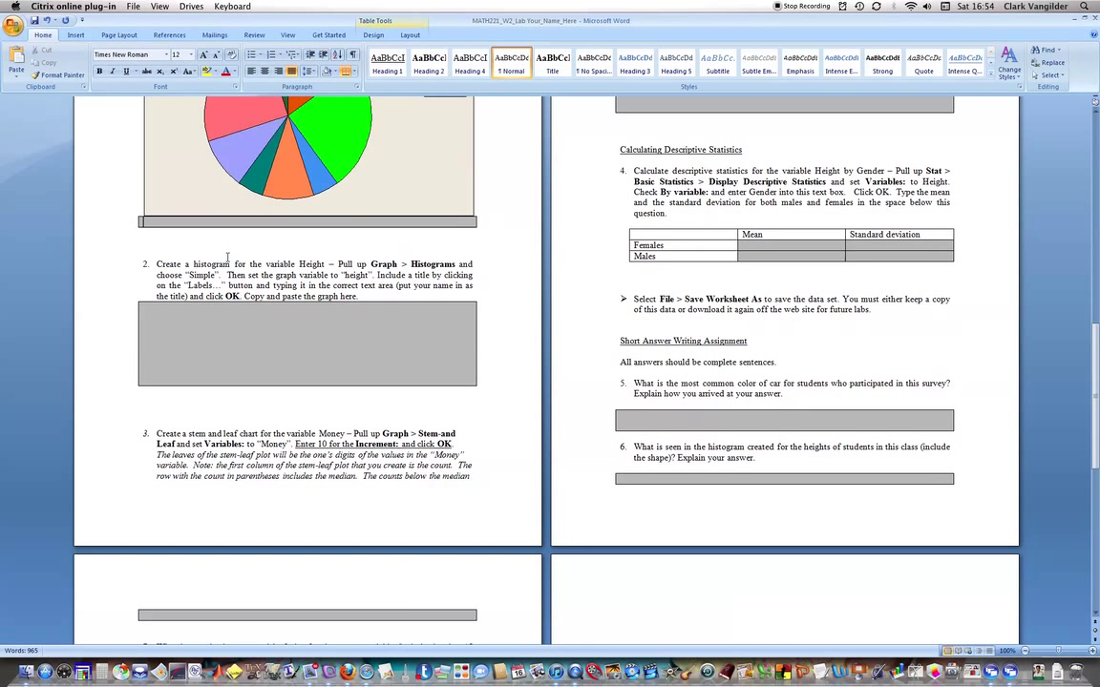
pyautogui.rightClick(173, 226)
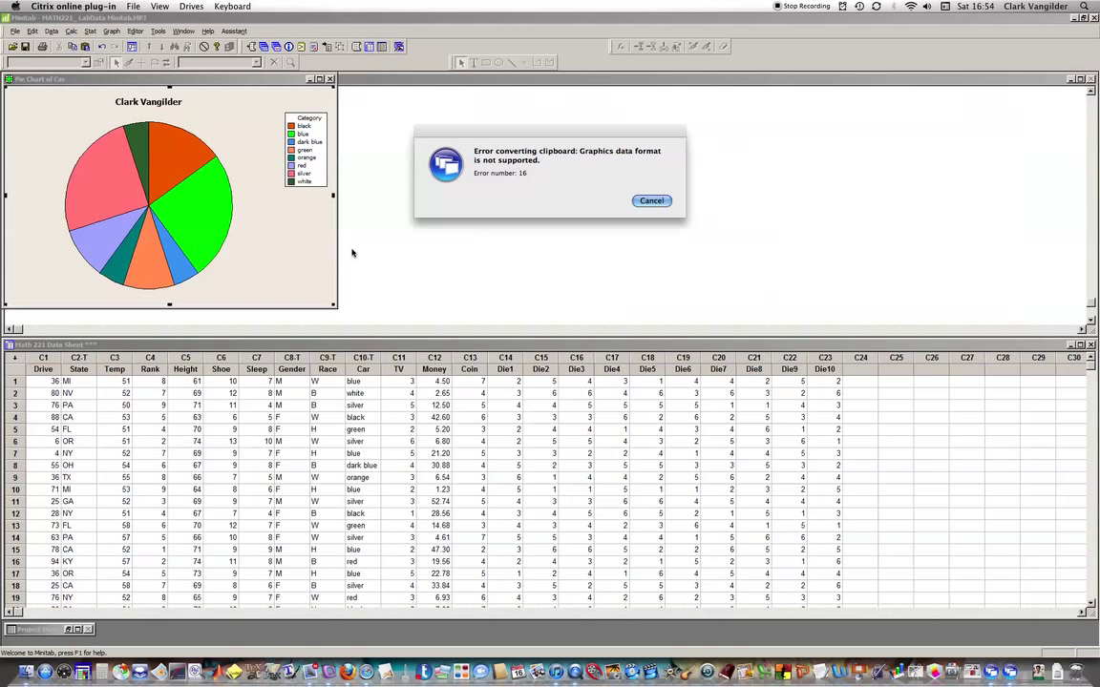
# Dismiss Minitab's clipboard error and review the Pie Chart of Car window, maximized then restored.
pyautogui.hotkey('alt', 'Tab')
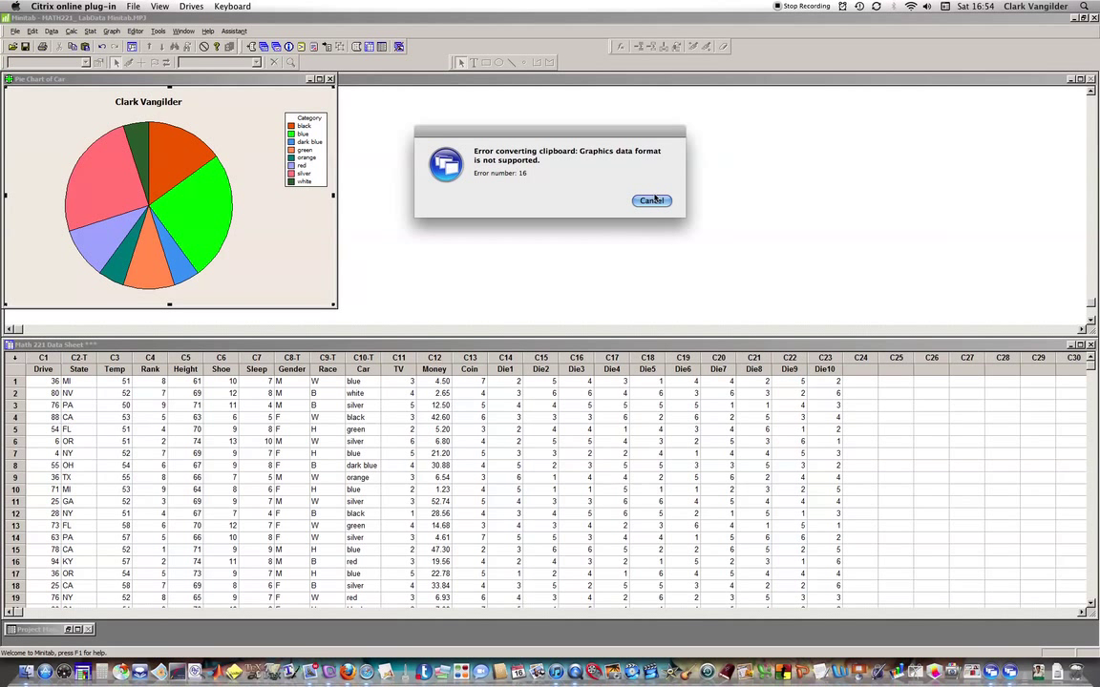
pyautogui.click(652, 200)
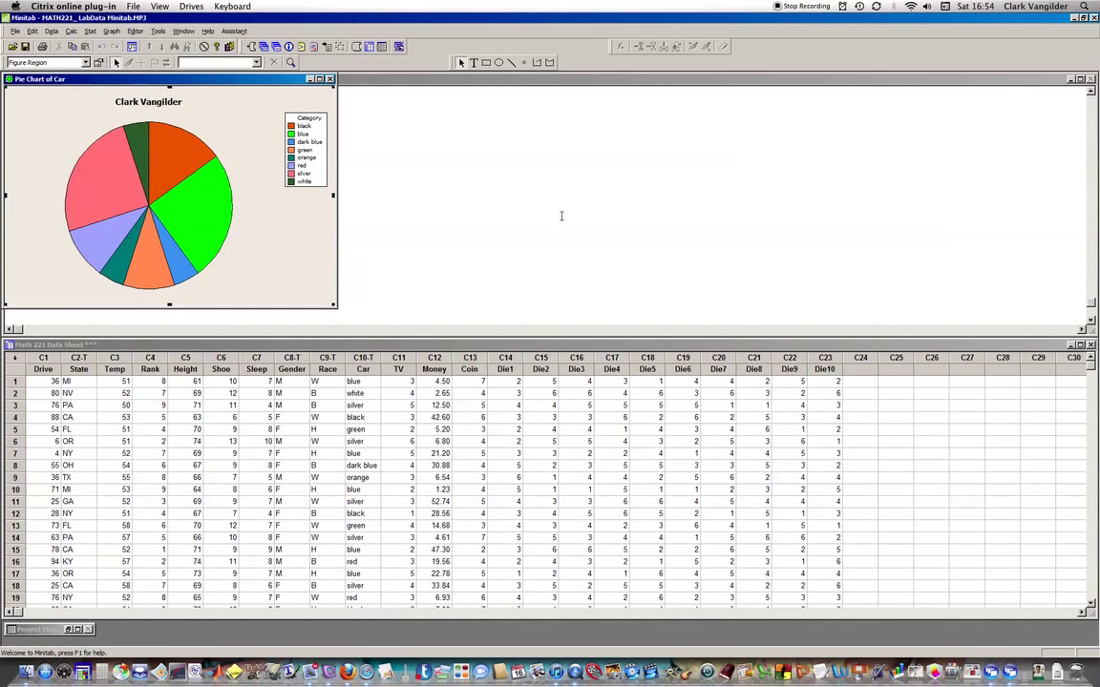
pyautogui.click(413, 177)
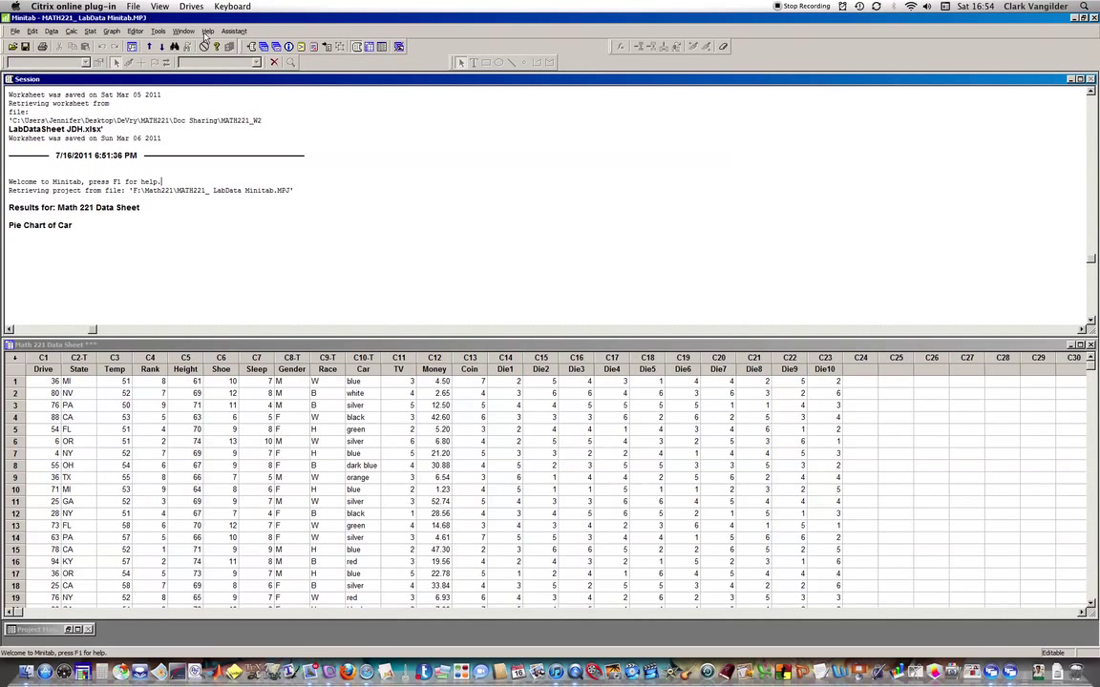
pyautogui.click(183, 31)
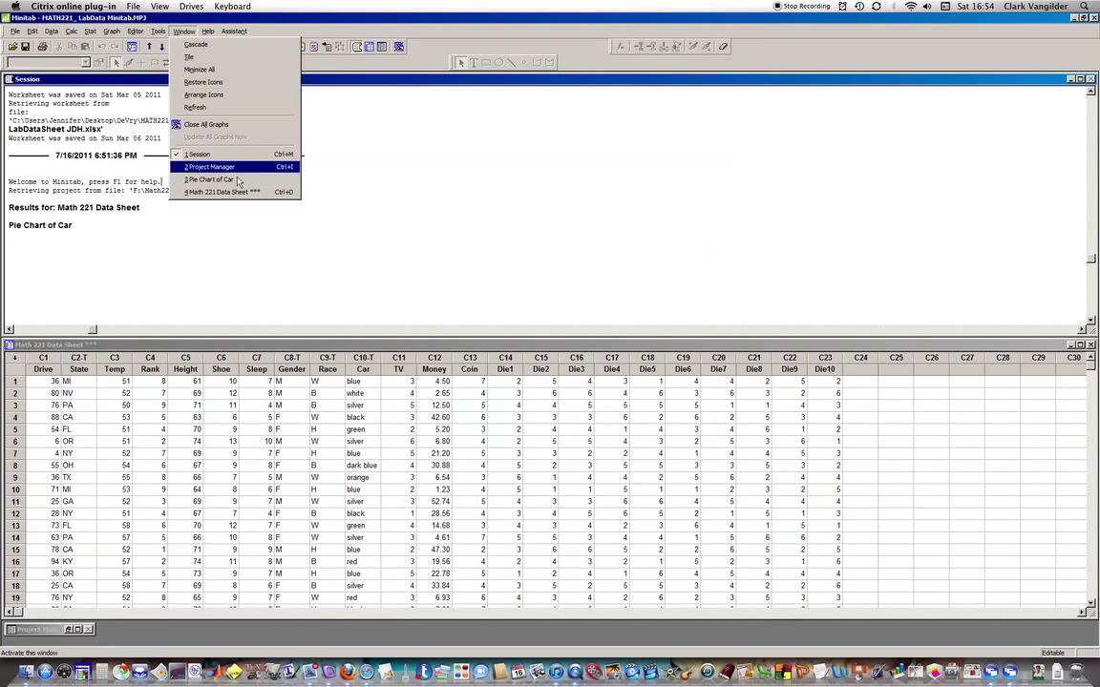
pyautogui.click(215, 179)
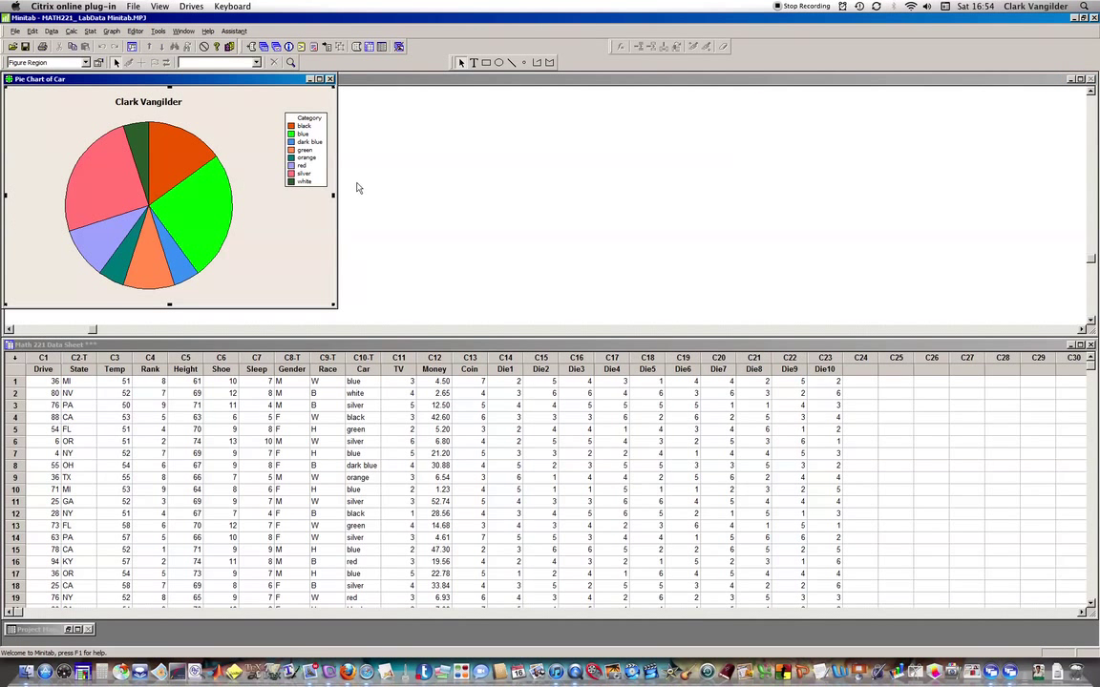
pyautogui.click(320, 79)
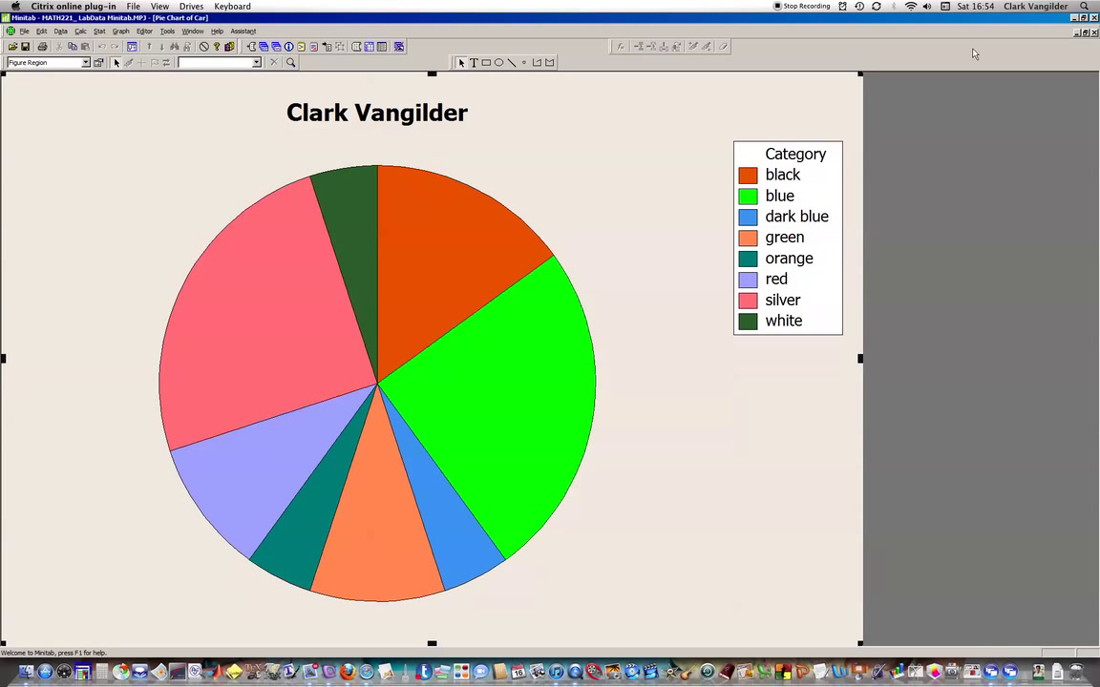
pyautogui.click(1087, 32)
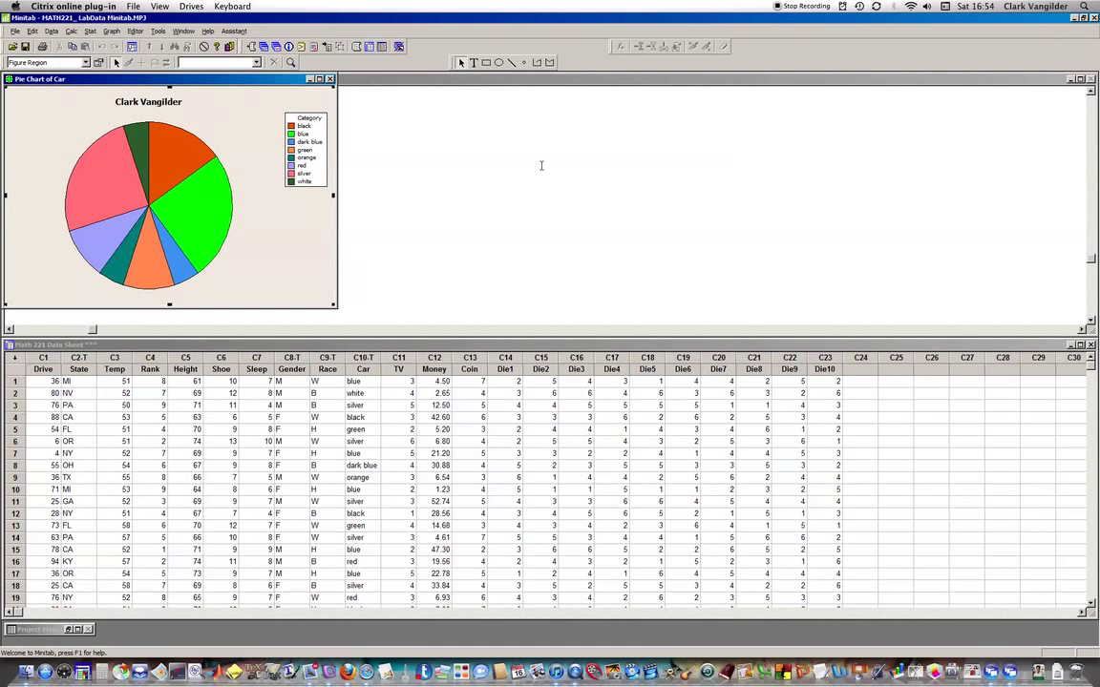
# Check question 4 in the Word lab document, then move over to Firefox.
pyautogui.hotkey('alt', 'Tab')
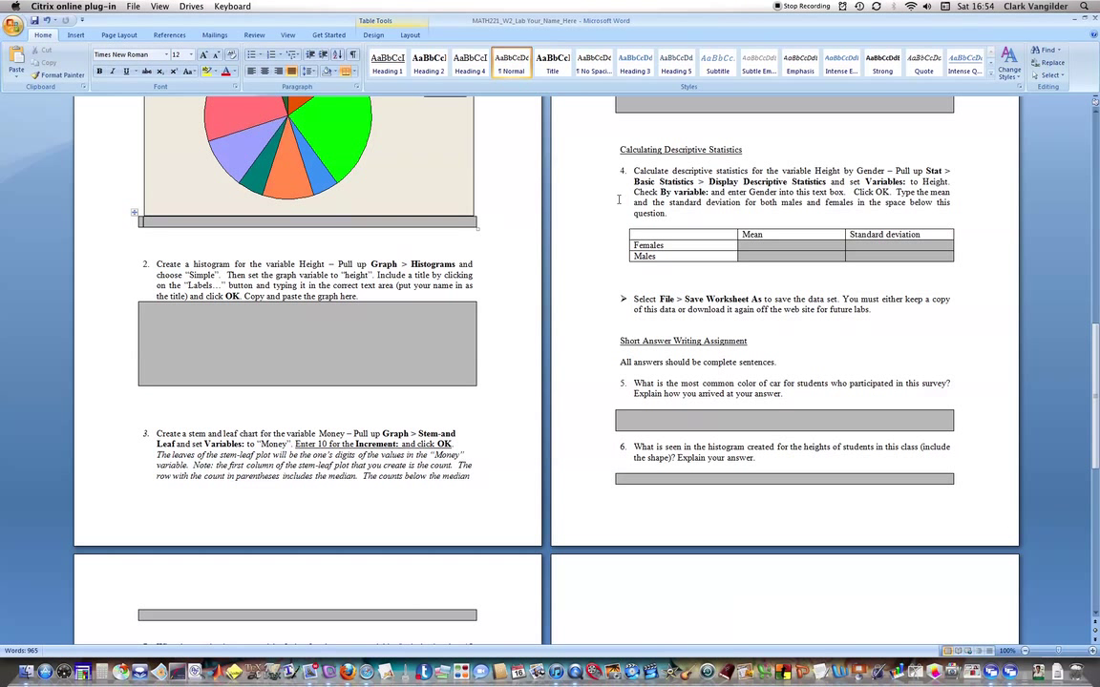
pyautogui.moveTo(633, 174); pyautogui.dragTo(749, 193)
pyautogui.click(726, 201)
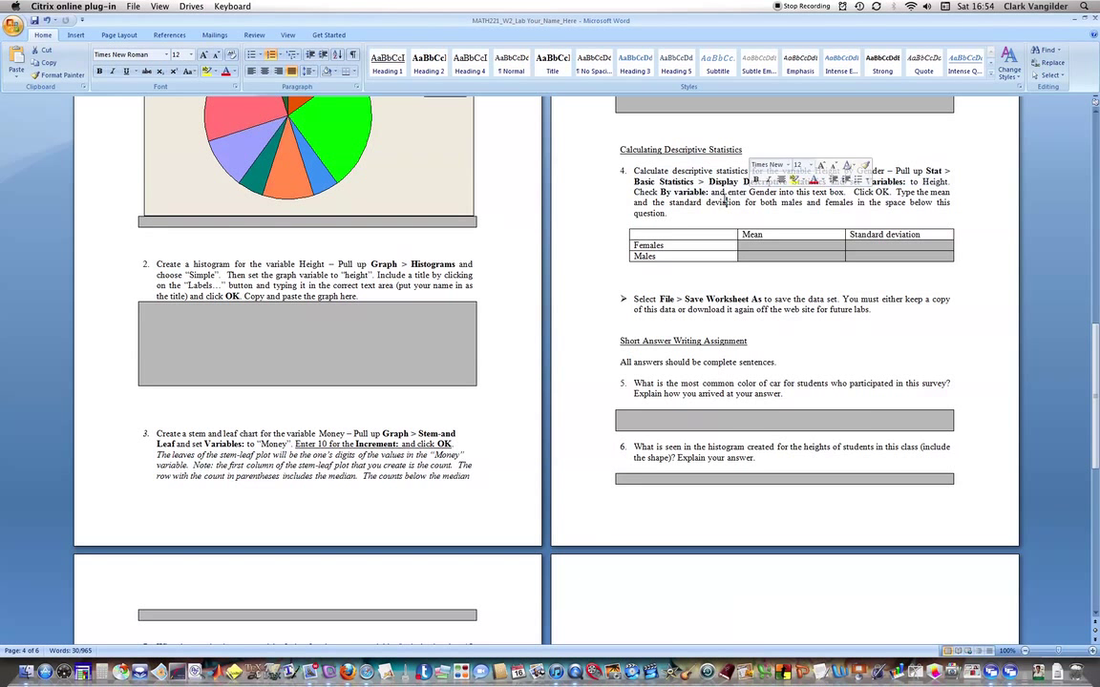
pyautogui.hotkey('alt', 'Tab')
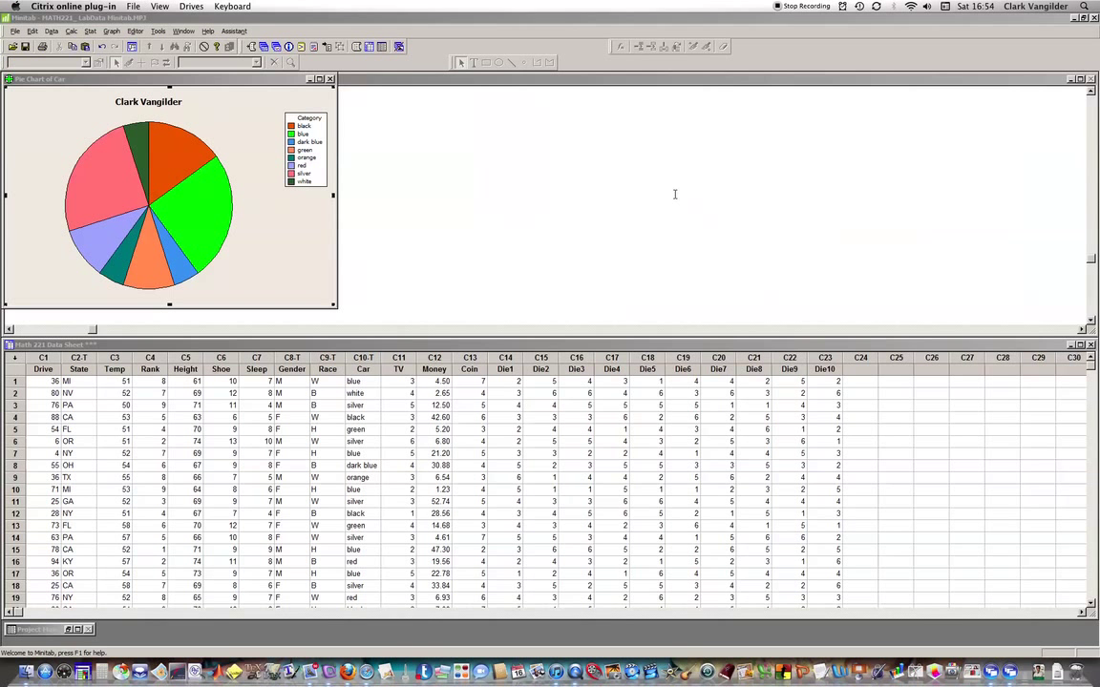
pyautogui.press('super+Tab')
pyautogui.press('super+Tab')
pyautogui.press('super+Tab')
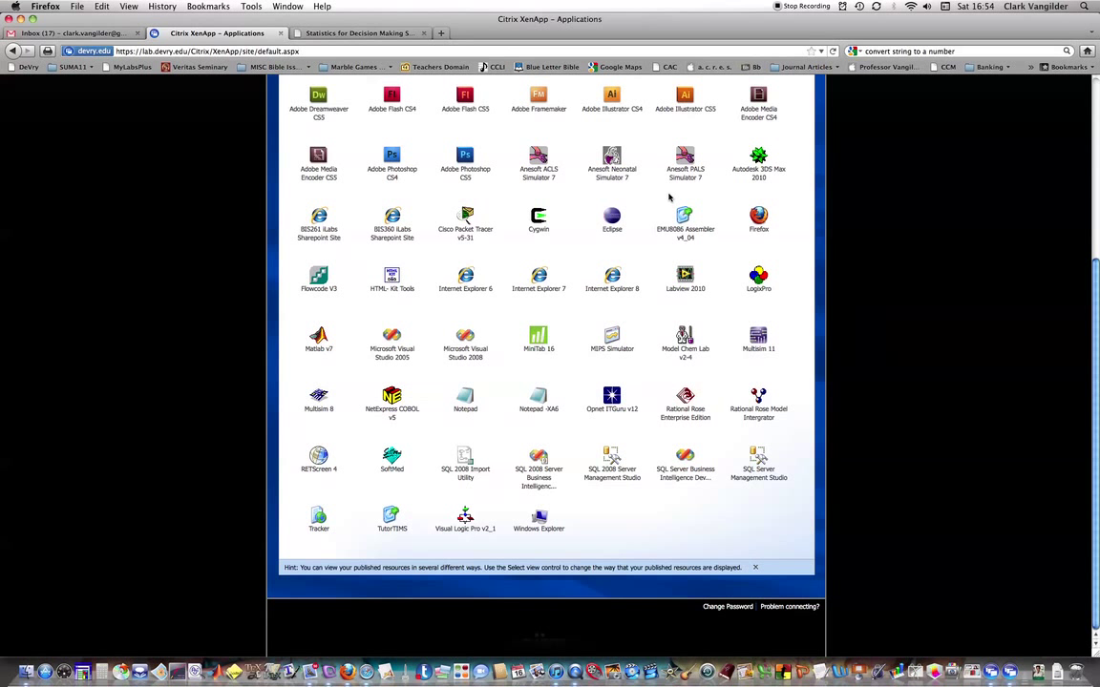
# Browse the Statistics for Decision Making course's Minitab Tutorials page, then return to Minitab.
pyautogui.click(316, 34)
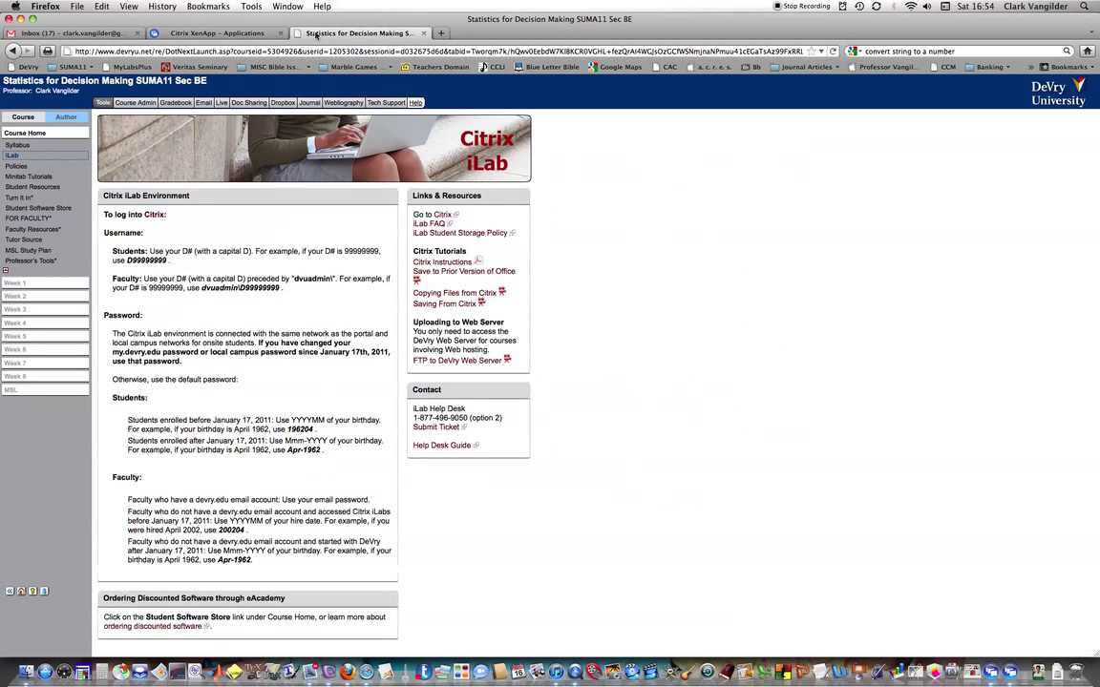
pyautogui.click(21, 177)
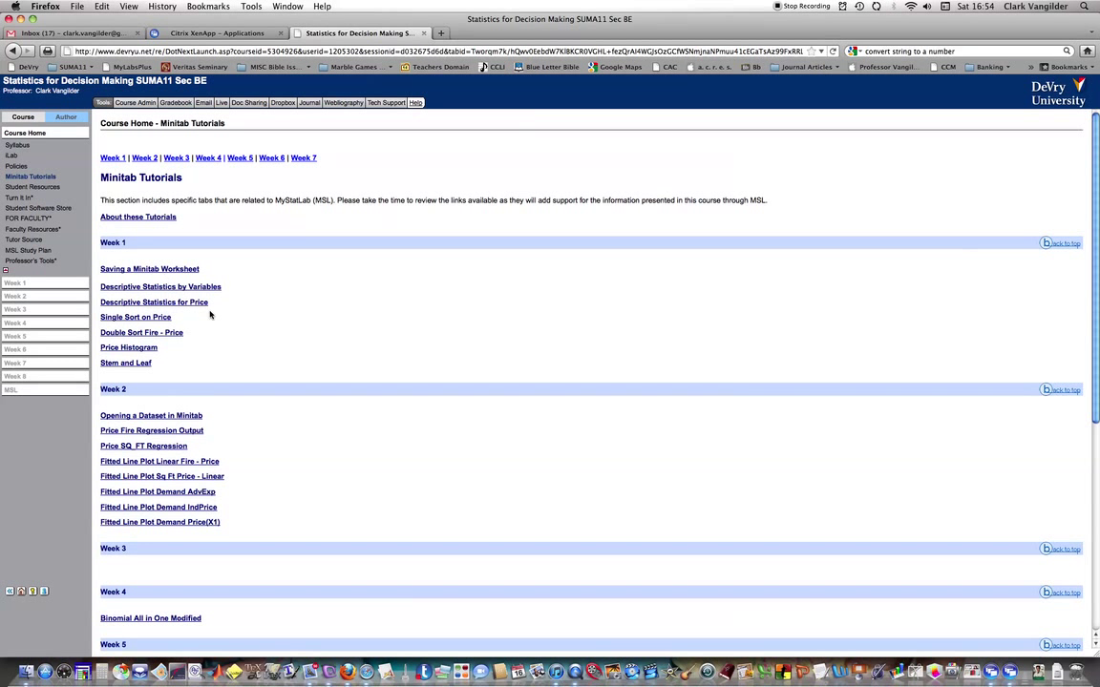
pyautogui.scroll(-1, 204, 324)
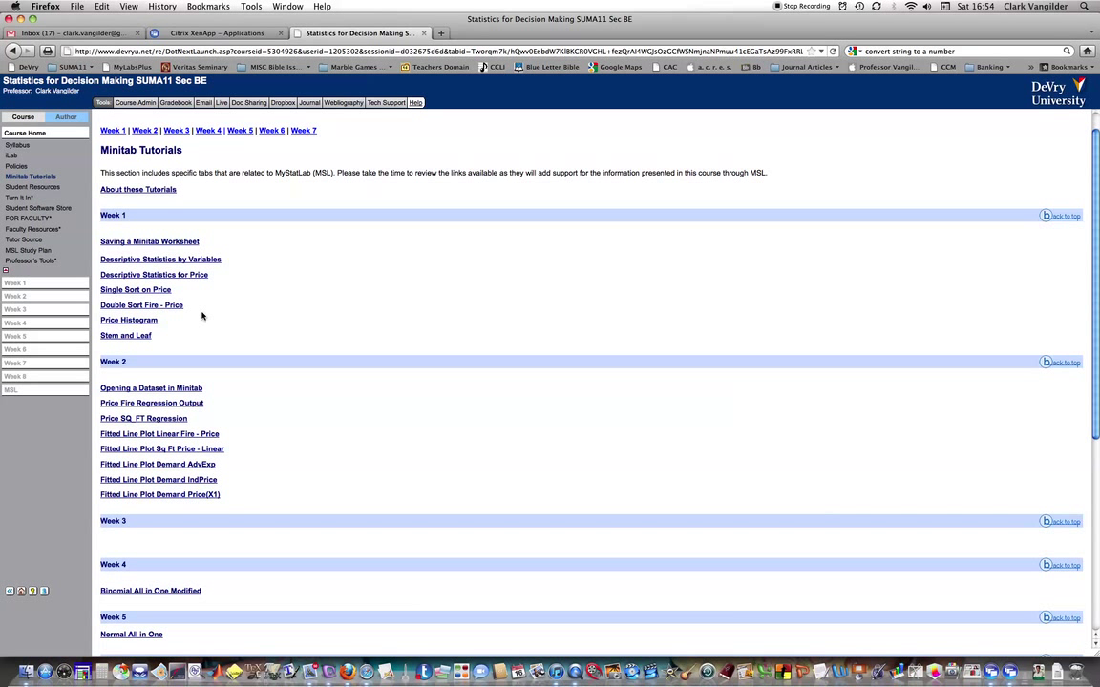
pyautogui.scroll(1, 229, 320)
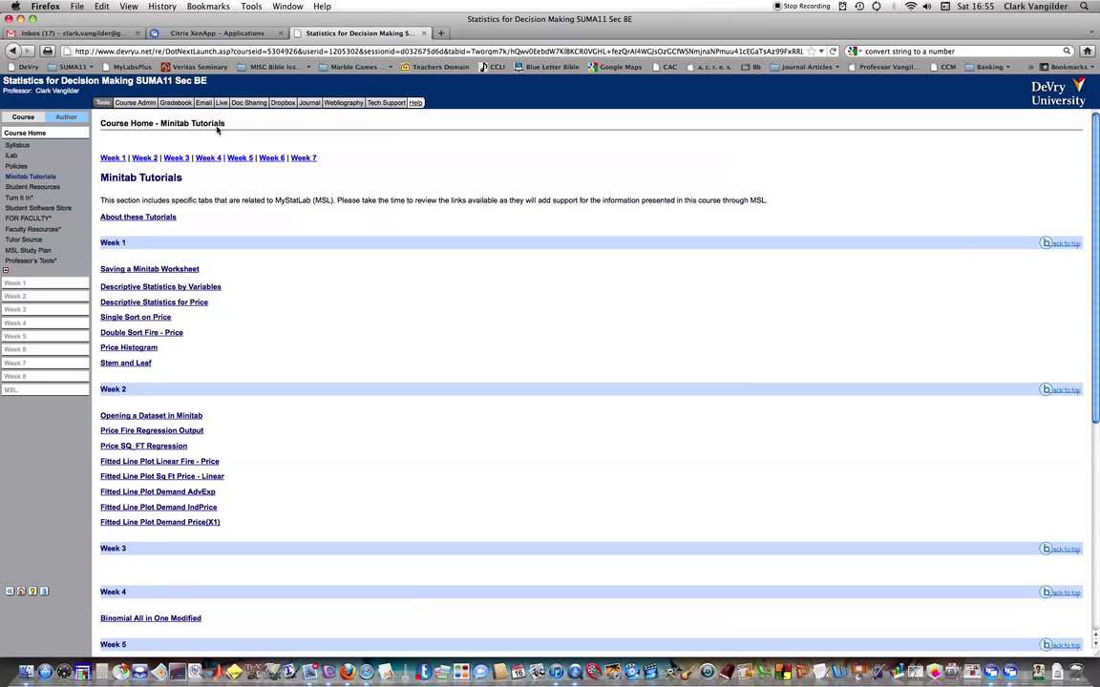
pyautogui.press('super+Tab')
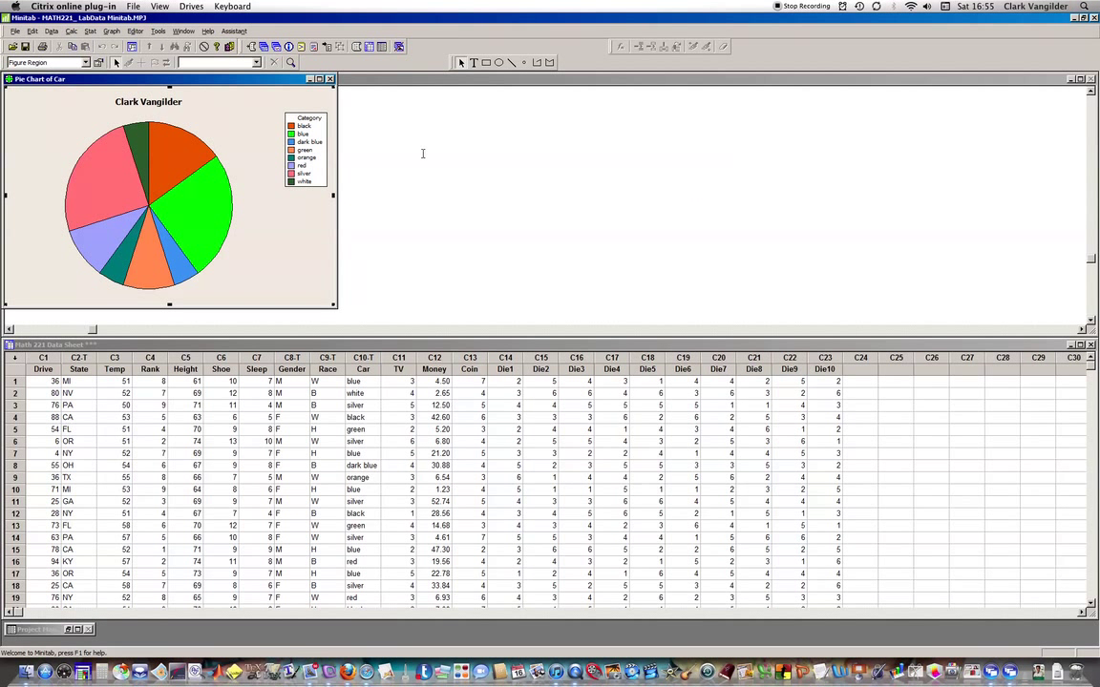
pyautogui.press('super+Tab')
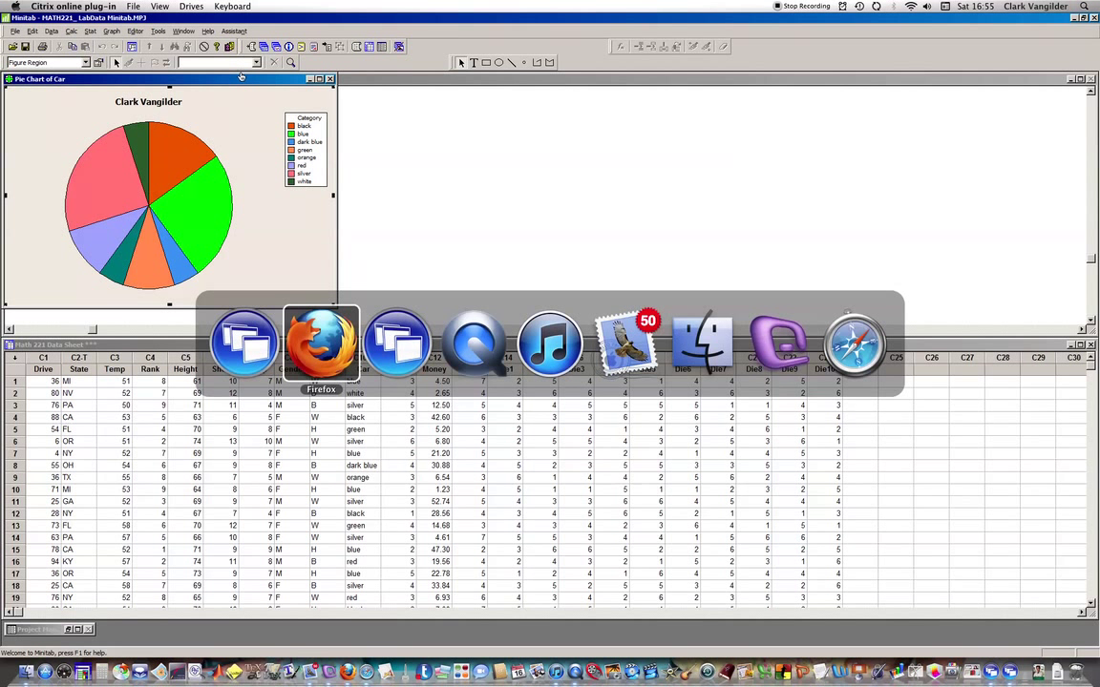
pyautogui.press('super+Tab')
pyautogui.press('super+Tab')
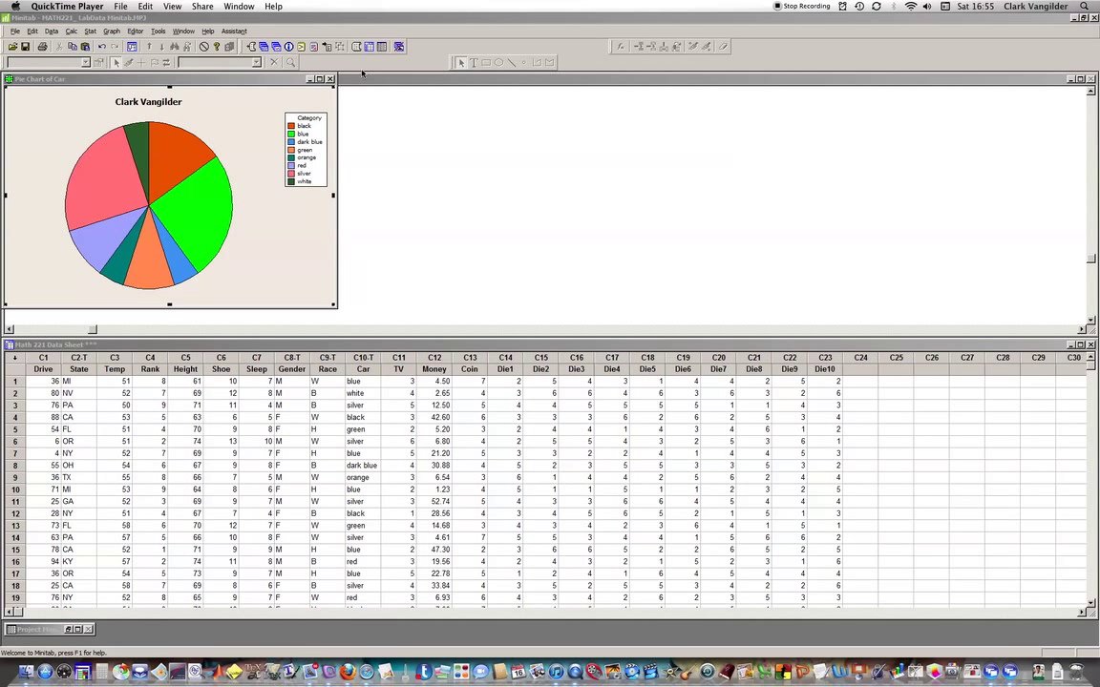